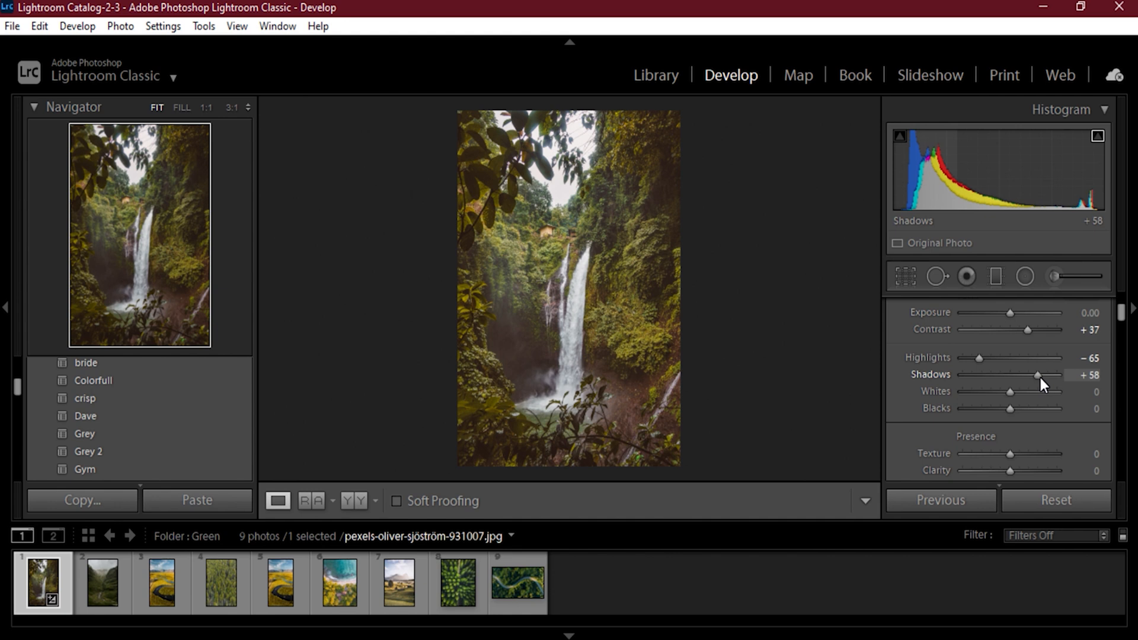
# - Set Shadows to +60, Whites to -100 and Blacks to +18 for the waterfall photo
pyautogui.moveTo(1040, 378); pyautogui.dragTo(954, 400)
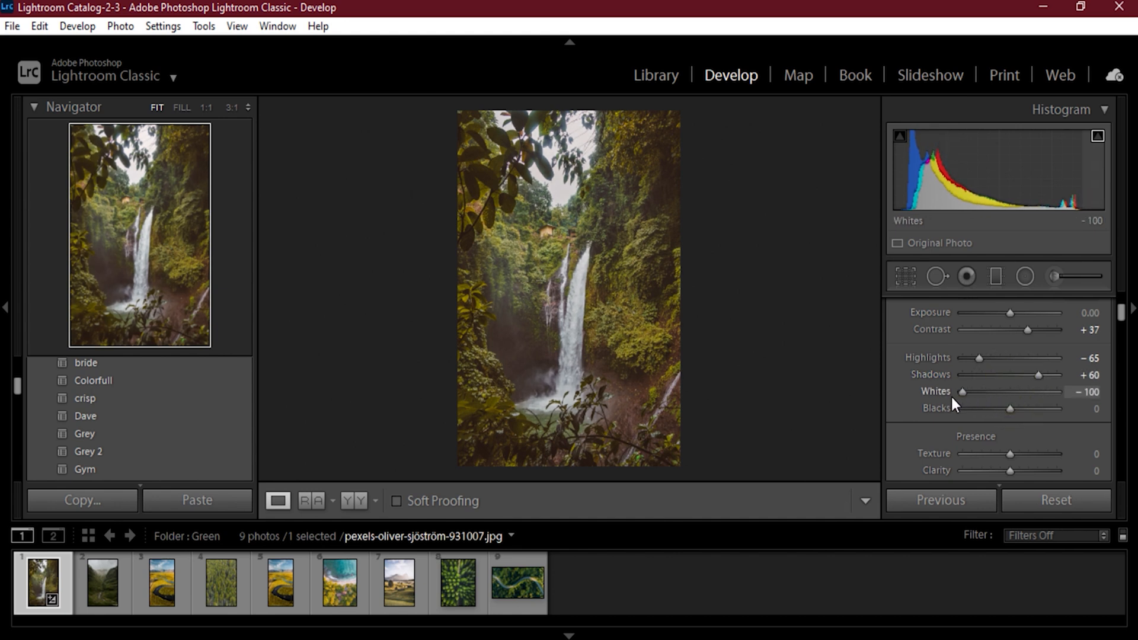
pyautogui.moveTo(1014, 409); pyautogui.dragTo(1021, 408)
pyautogui.scroll(-2, 973, 425)
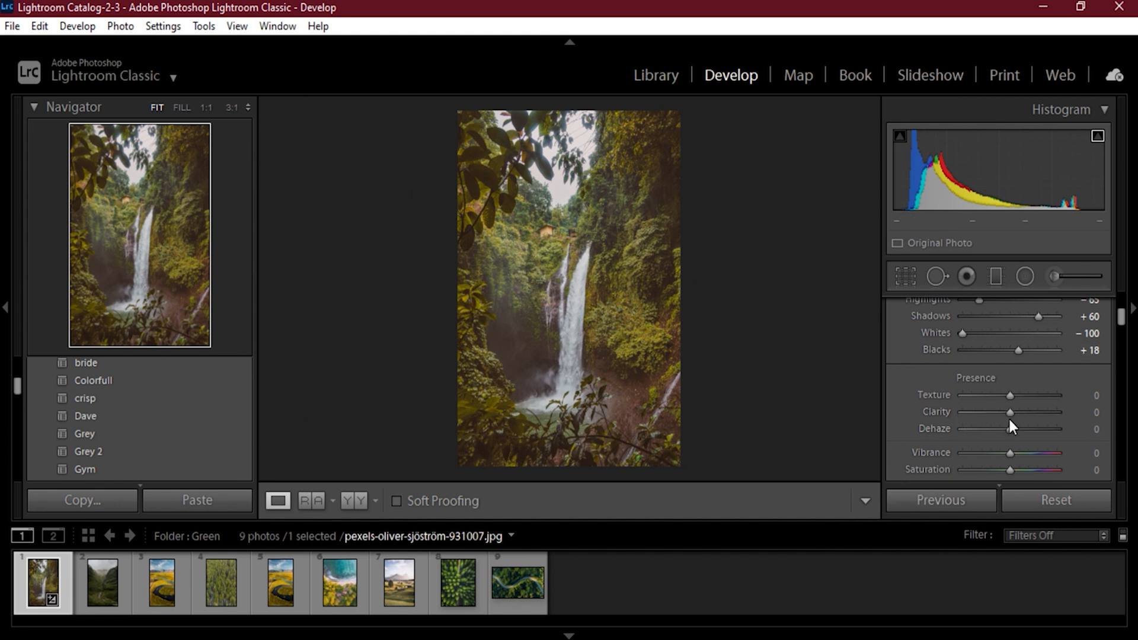
# - Set Clarity to +35 and slightly increase Dehaze and Vibrance
pyautogui.moveTo(1009, 414); pyautogui.dragTo(1019, 413)
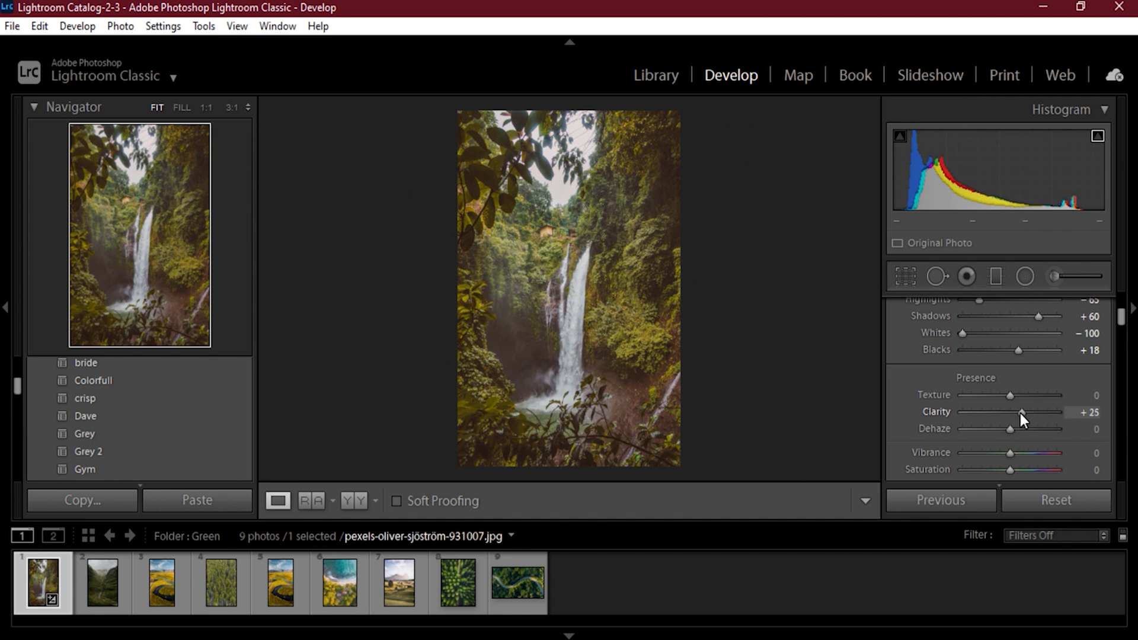
pyautogui.moveTo(1020, 413); pyautogui.dragTo(1024, 414)
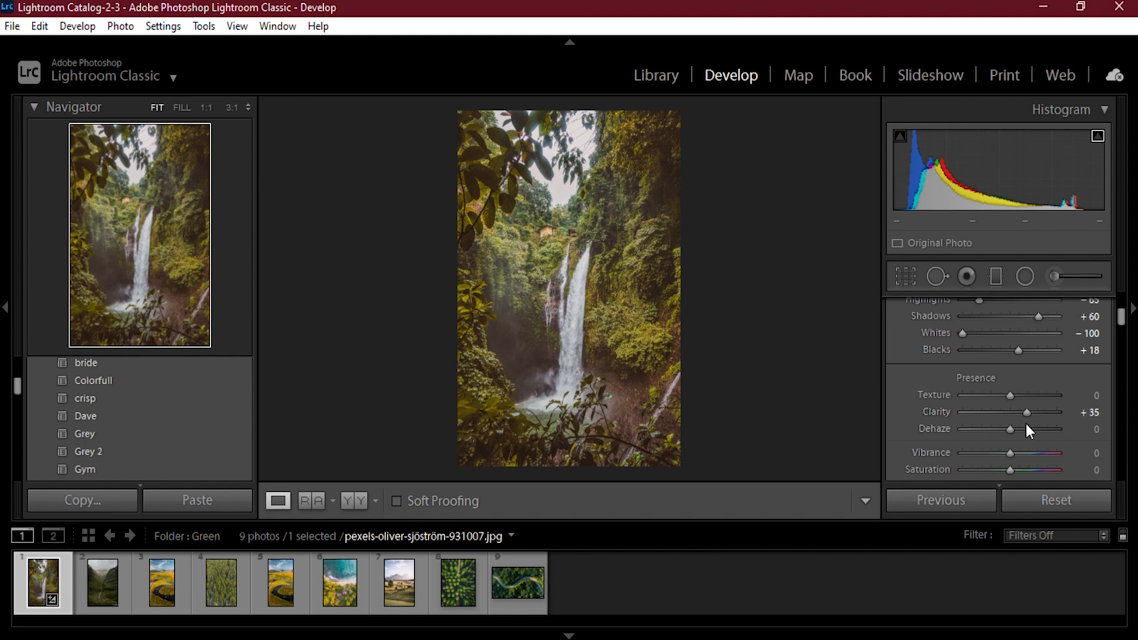
pyautogui.moveTo(1005, 429); pyautogui.dragTo(1012, 431)
pyautogui.scroll(-3, 971, 403)
pyautogui.moveTo(1011, 340); pyautogui.dragTo(1020, 341)
# - Add three points to the tone curve, lowering the shadow point to input 67, output 59 and slightly raising the highlight point
pyautogui.scroll(-2, 982, 355)
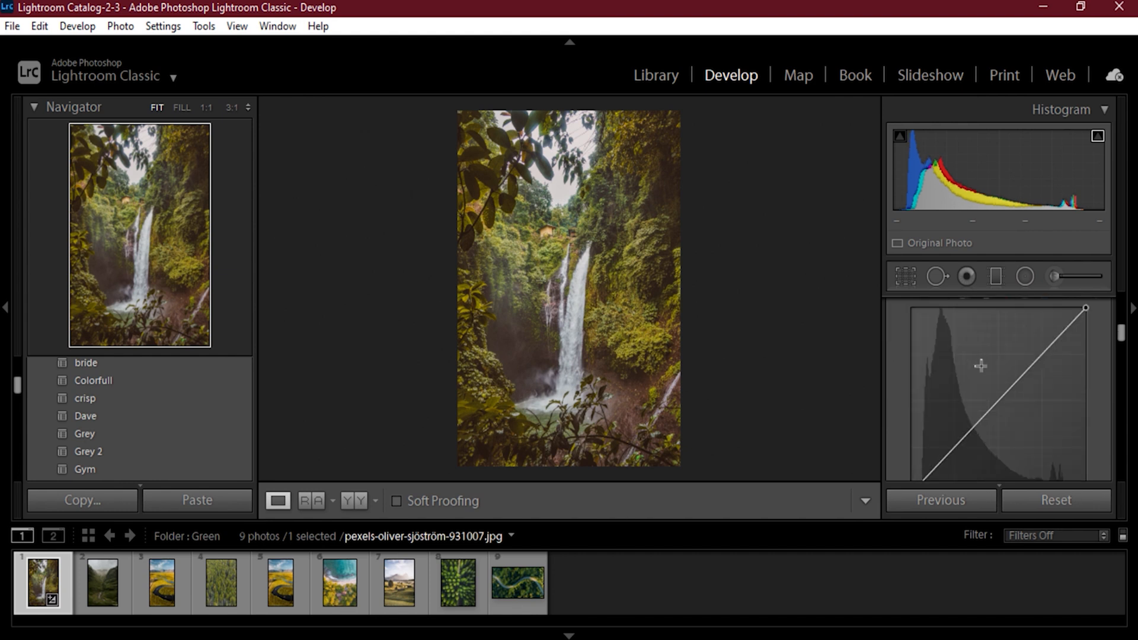
pyautogui.click(1042, 354)
pyautogui.scroll(-1, 1008, 405)
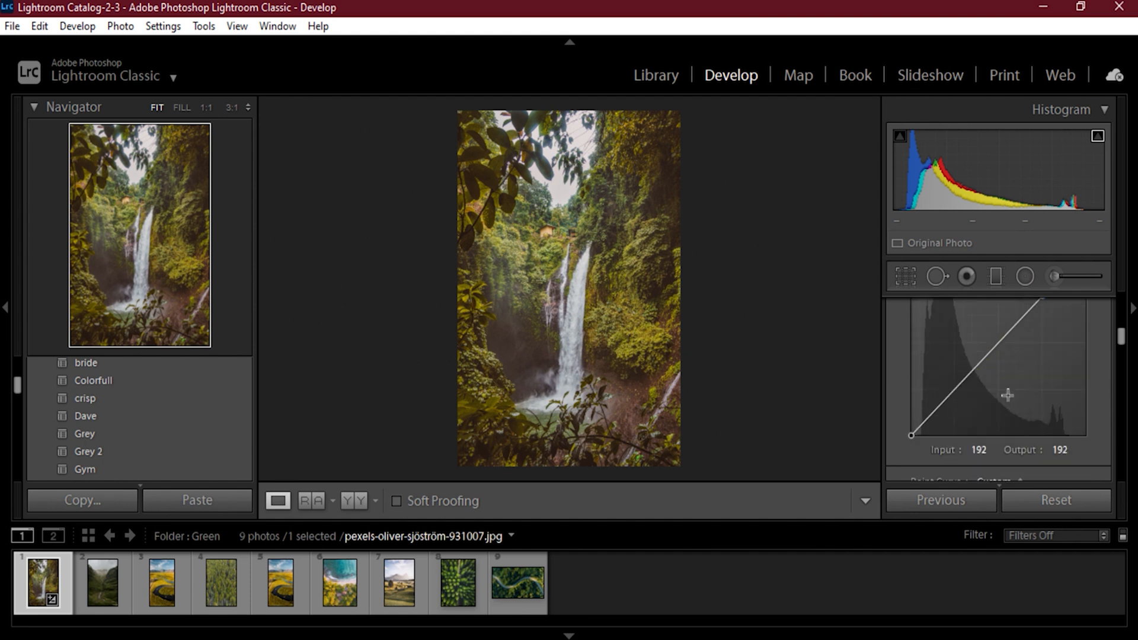
pyautogui.click(1000, 343)
pyautogui.click(955, 392)
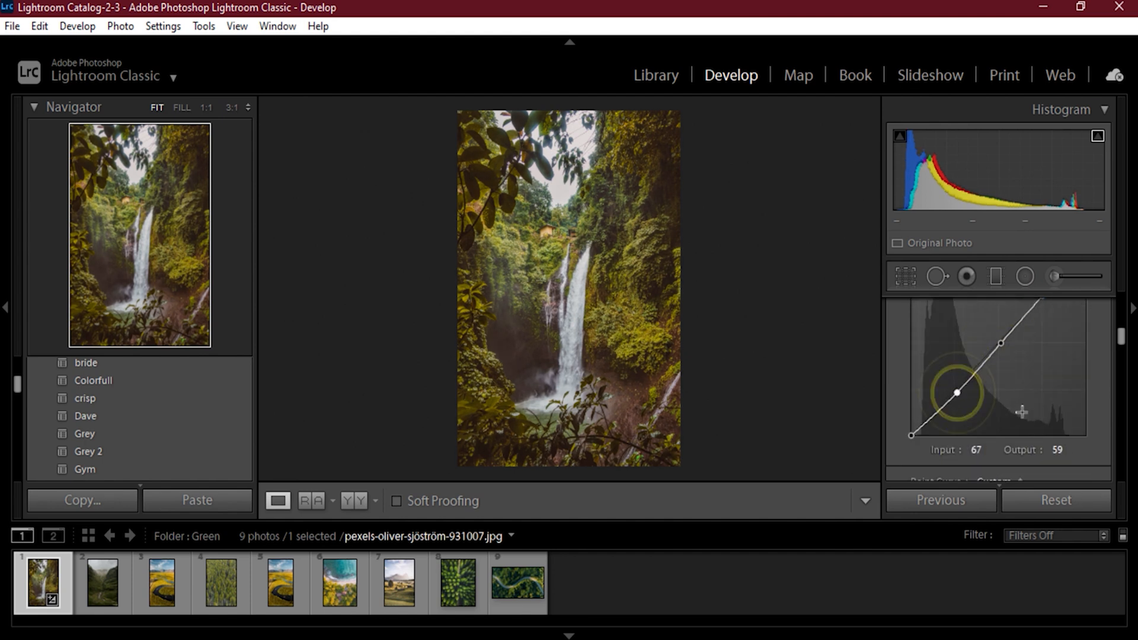
pyautogui.scroll(1, 1028, 401)
pyautogui.moveTo(1041, 354); pyautogui.dragTo(1042, 351)
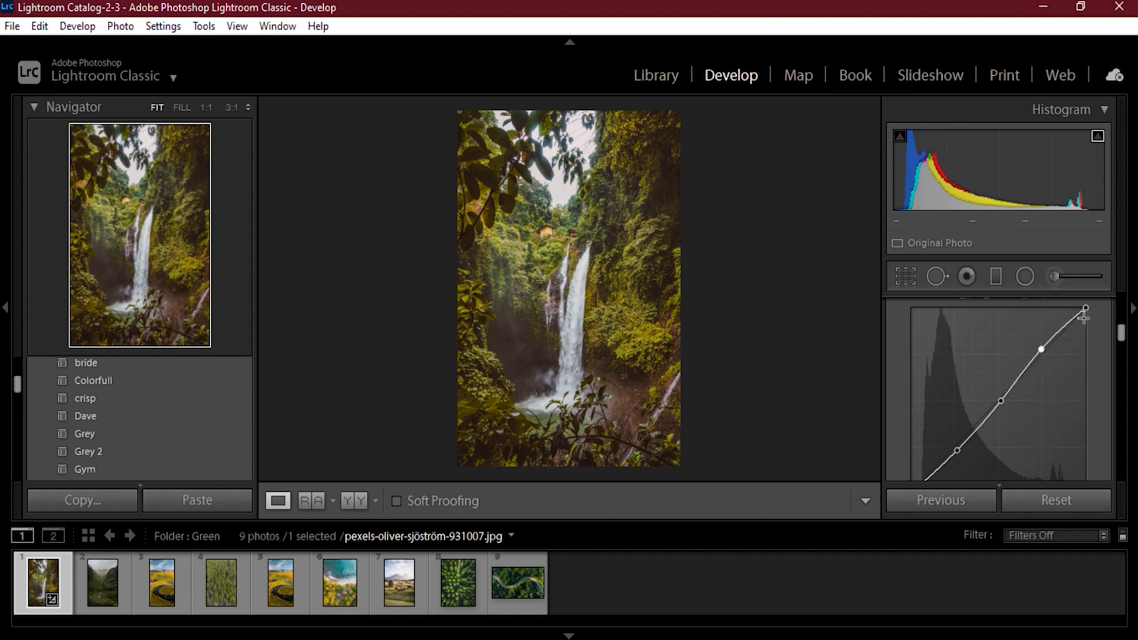
# - Lower the curve's white endpoint to output 240, set the shadow point's output to 61, and raise the black endpoint to output 5
pyautogui.moveTo(1086, 309); pyautogui.dragTo(1089, 322)
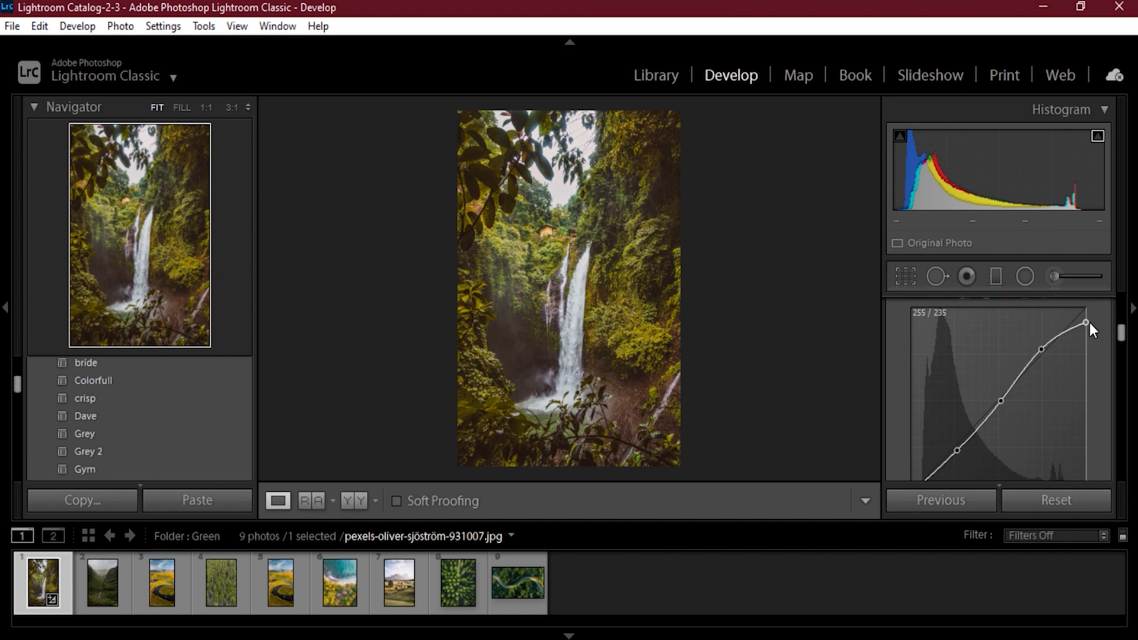
pyautogui.scroll(-1, 1007, 356)
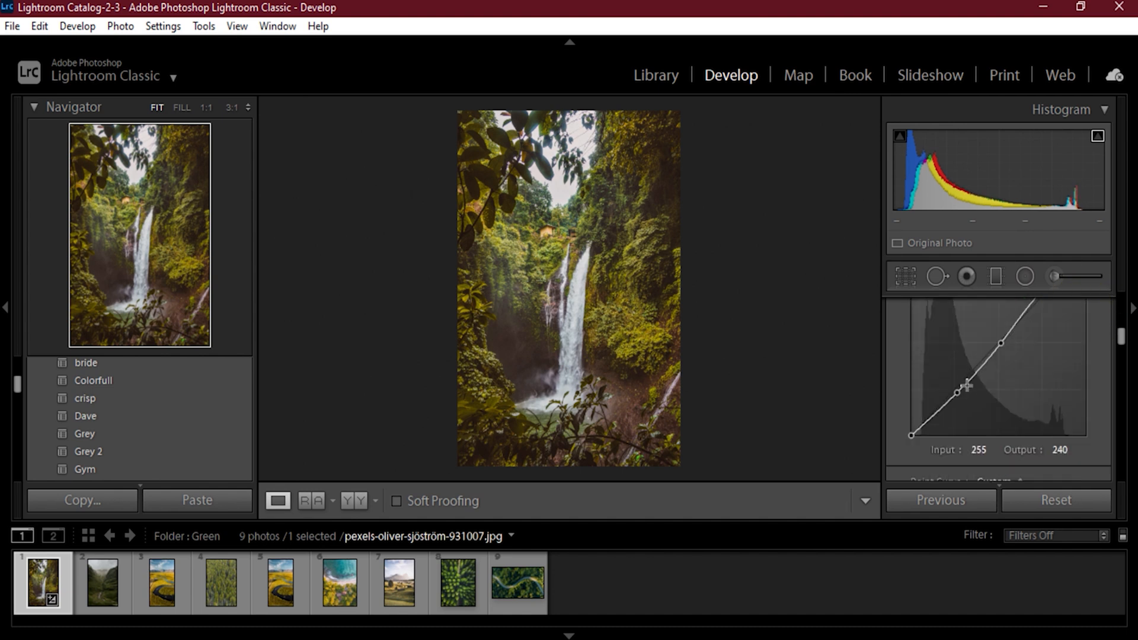
pyautogui.scroll(1, 995, 384)
pyautogui.scroll(-1, 979, 403)
pyautogui.click(957, 394)
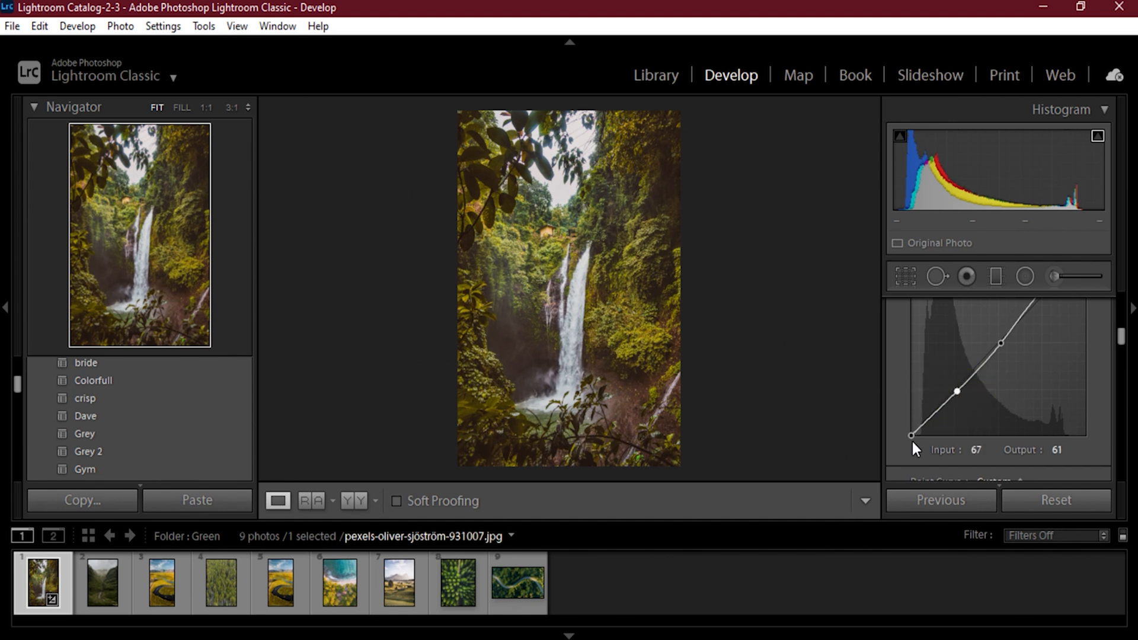
pyautogui.moveTo(911, 435); pyautogui.dragTo(912, 432)
# - Select the orange color range in the HSL color adjustments
pyautogui.scroll(-3, 1020, 439)
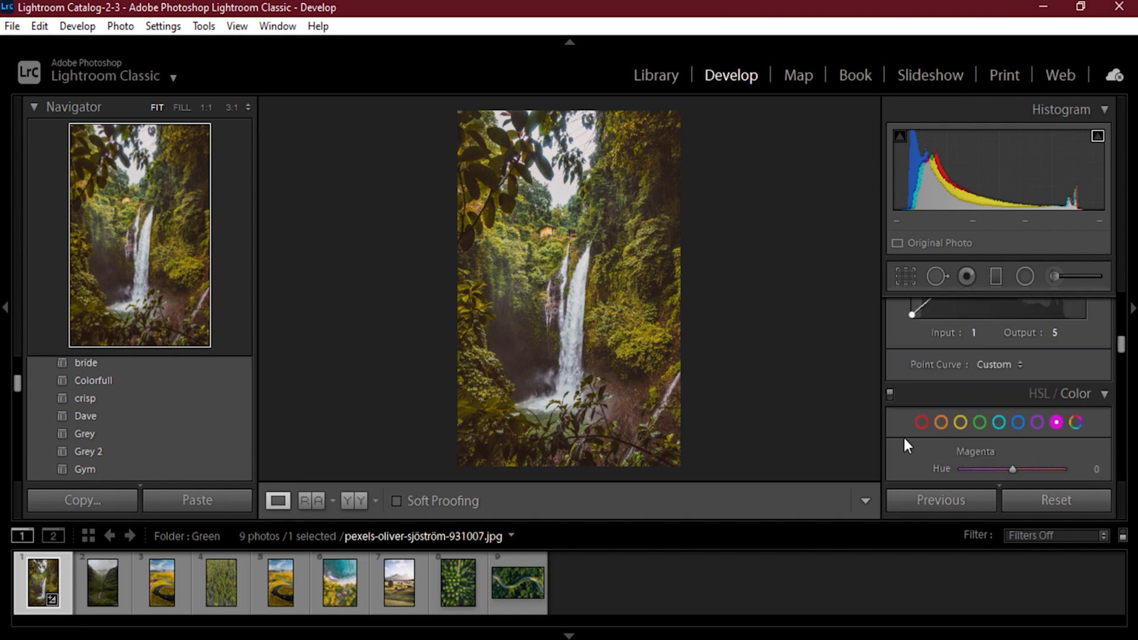
pyautogui.click(920, 422)
pyautogui.scroll(-3, 928, 435)
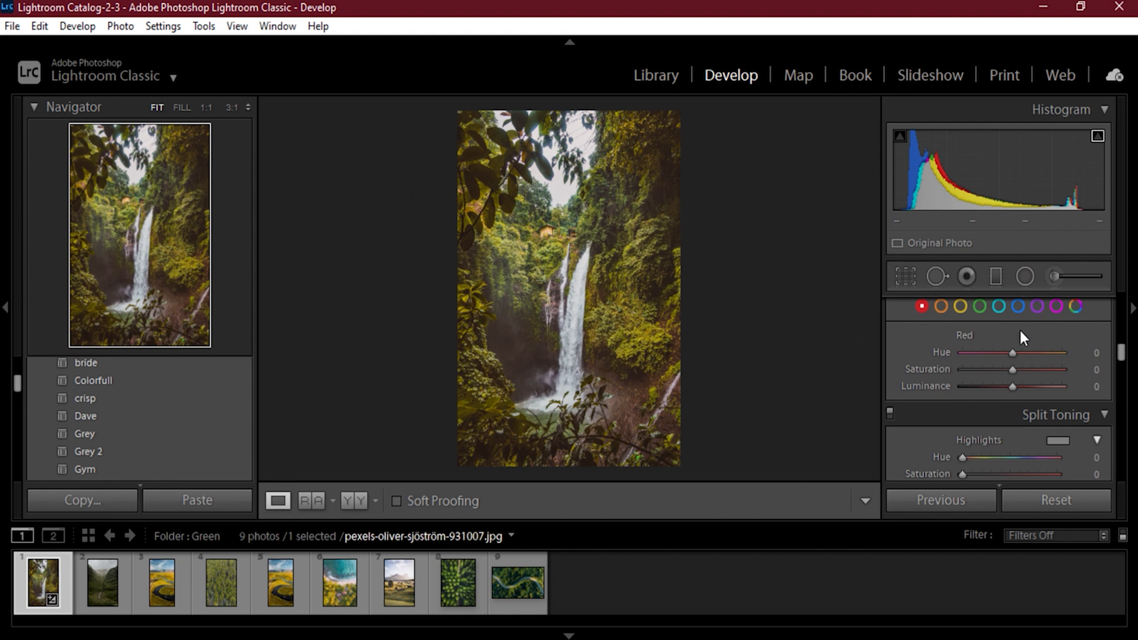
pyautogui.click(940, 305)
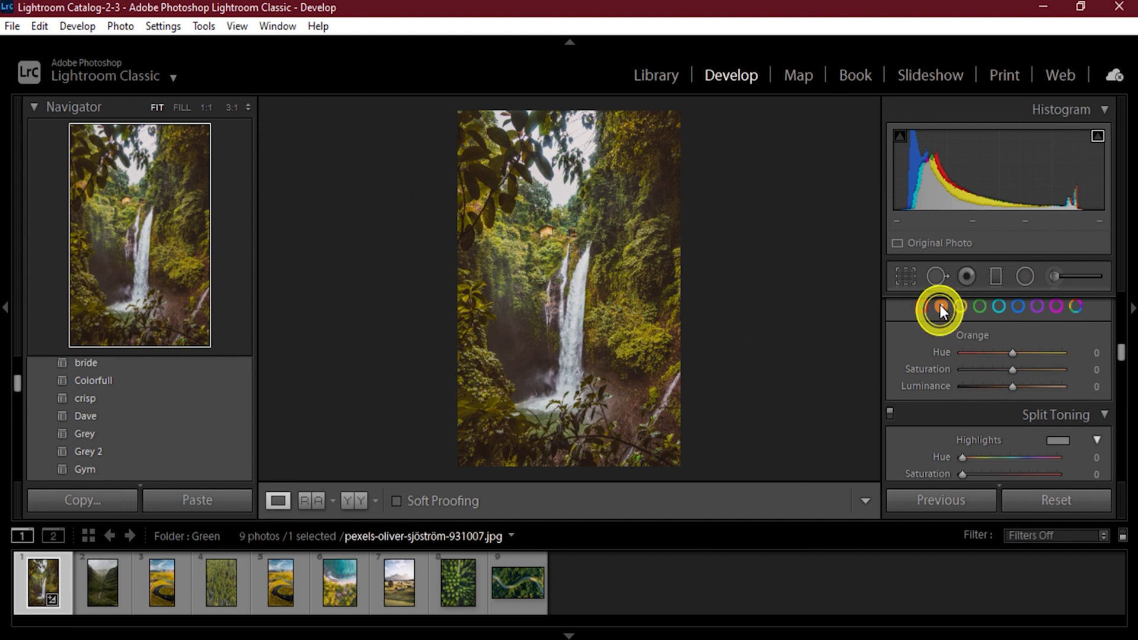
pyautogui.moveTo(1011, 352); pyautogui.dragTo(976, 358)
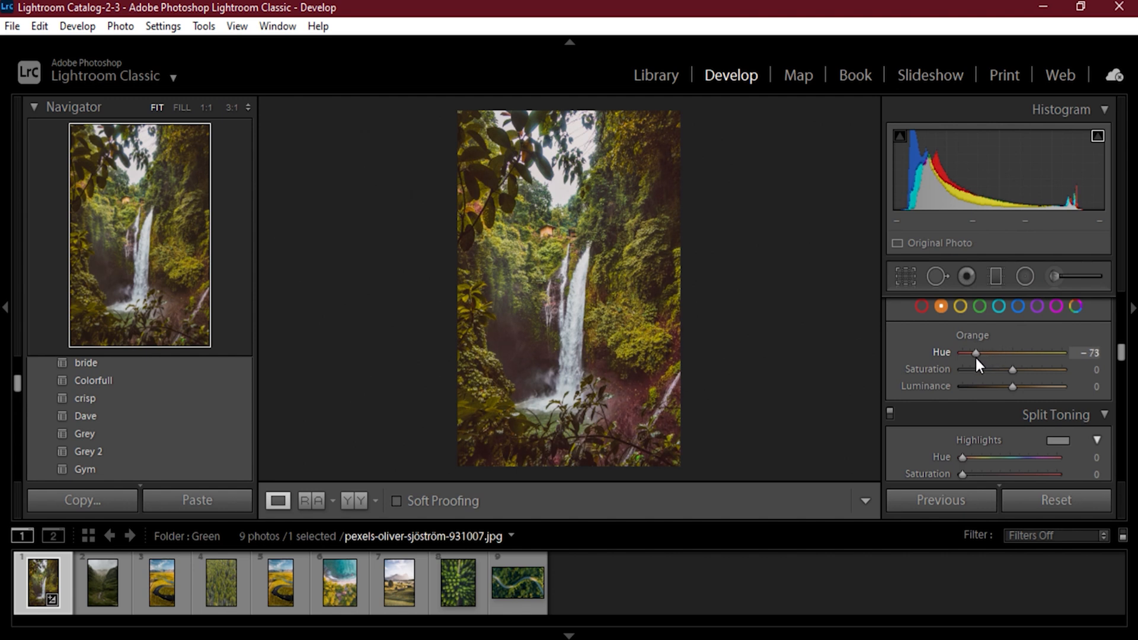
pyautogui.moveTo(975, 359); pyautogui.dragTo(973, 358)
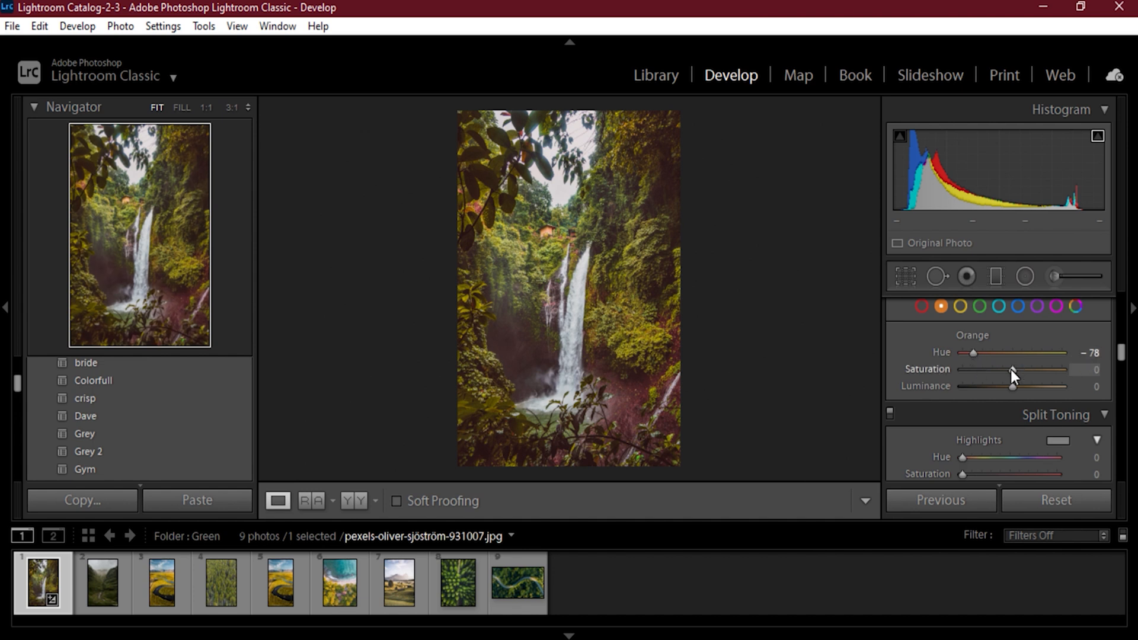
pyautogui.click(1011, 369)
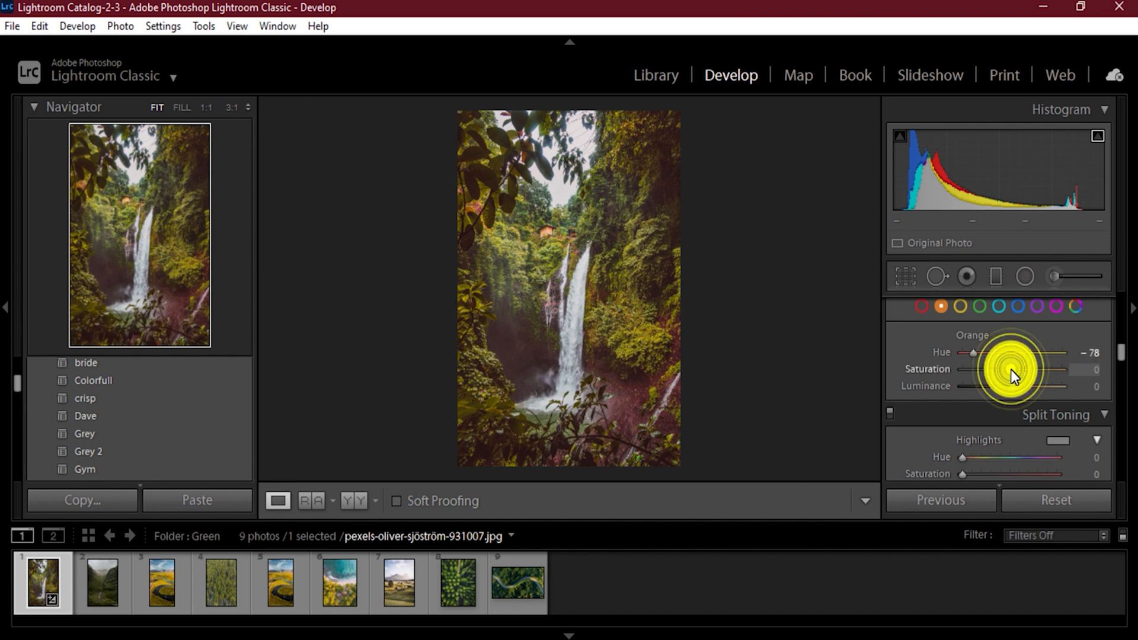
pyautogui.doubleClick(945, 353)
# - Set the orange saturation to -78 and the orange luminance to -32
pyautogui.moveTo(1011, 369); pyautogui.dragTo(972, 377)
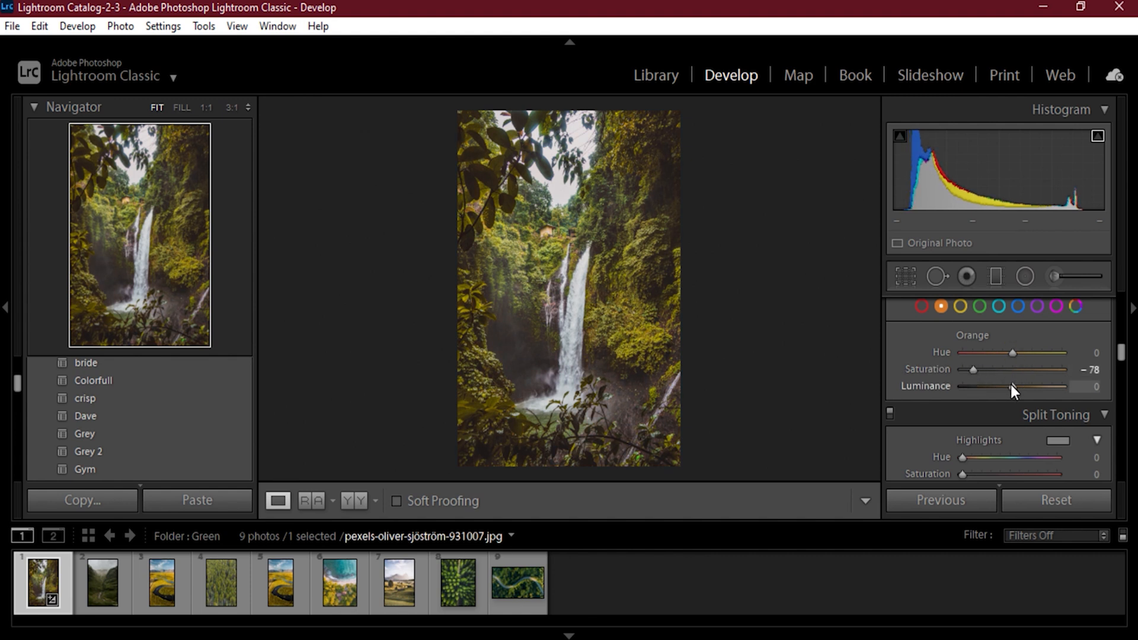
pyautogui.moveTo(1010, 386)
pyautogui.mouseDown()
pyautogui.moveTo(975, 389)
pyautogui.moveTo(993, 396)
pyautogui.mouseUp()
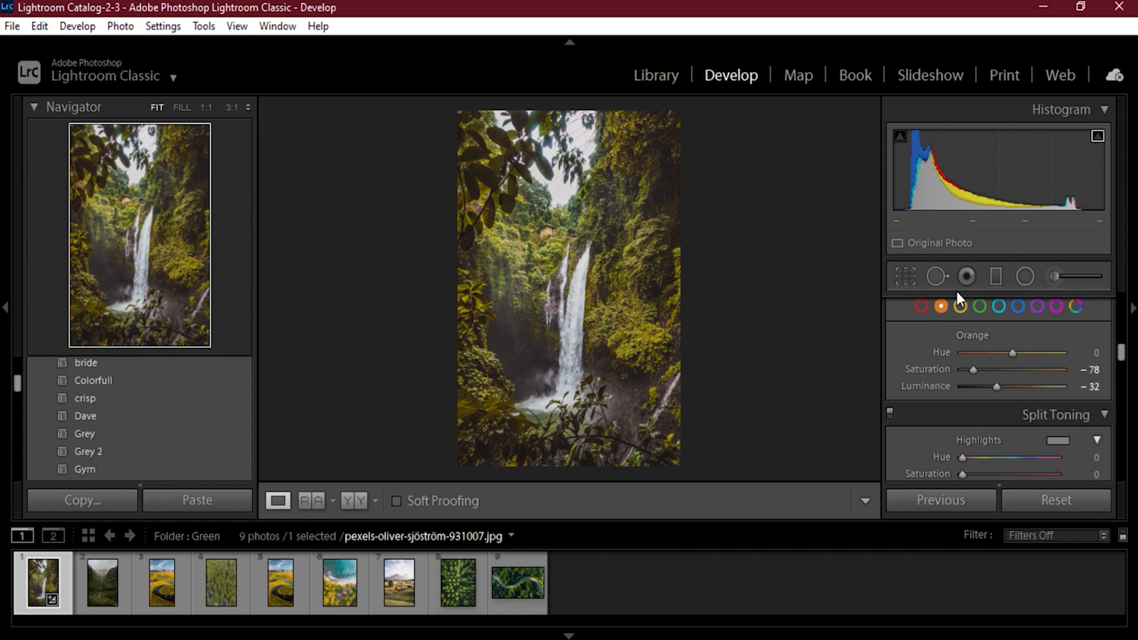
# - Set the yellow range's hue to +100, saturation to -23 and luminance to about -48
pyautogui.click(961, 308)
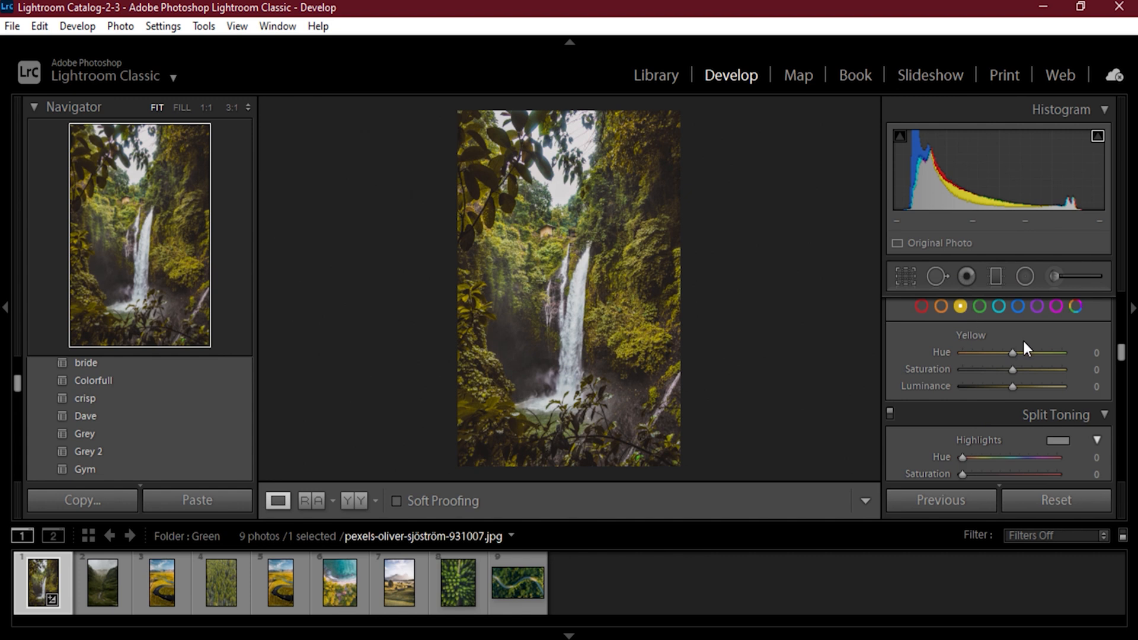
pyautogui.moveTo(1012, 354); pyautogui.dragTo(1066, 358)
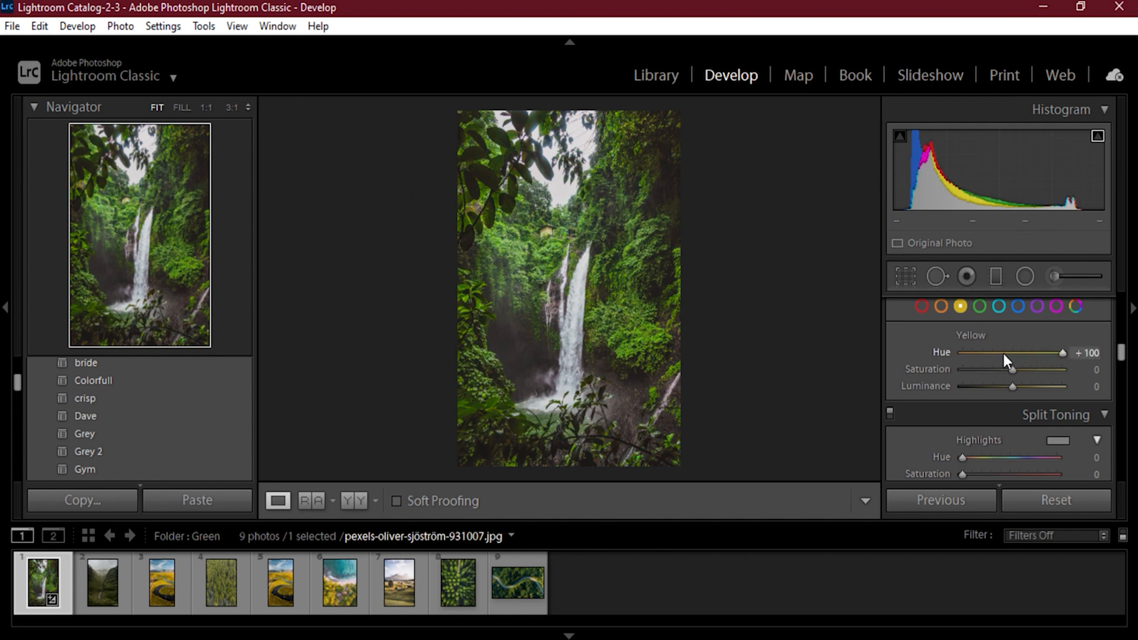
pyautogui.moveTo(1011, 371); pyautogui.dragTo(998, 371)
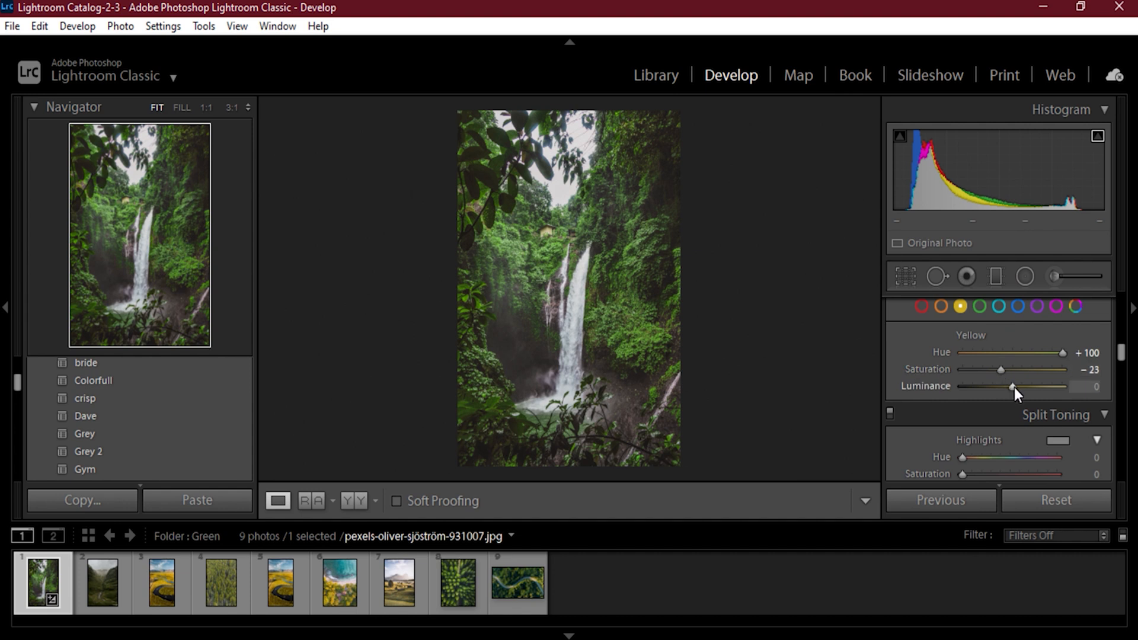
pyautogui.moveTo(1012, 391); pyautogui.dragTo(991, 390)
pyautogui.click(991, 390)
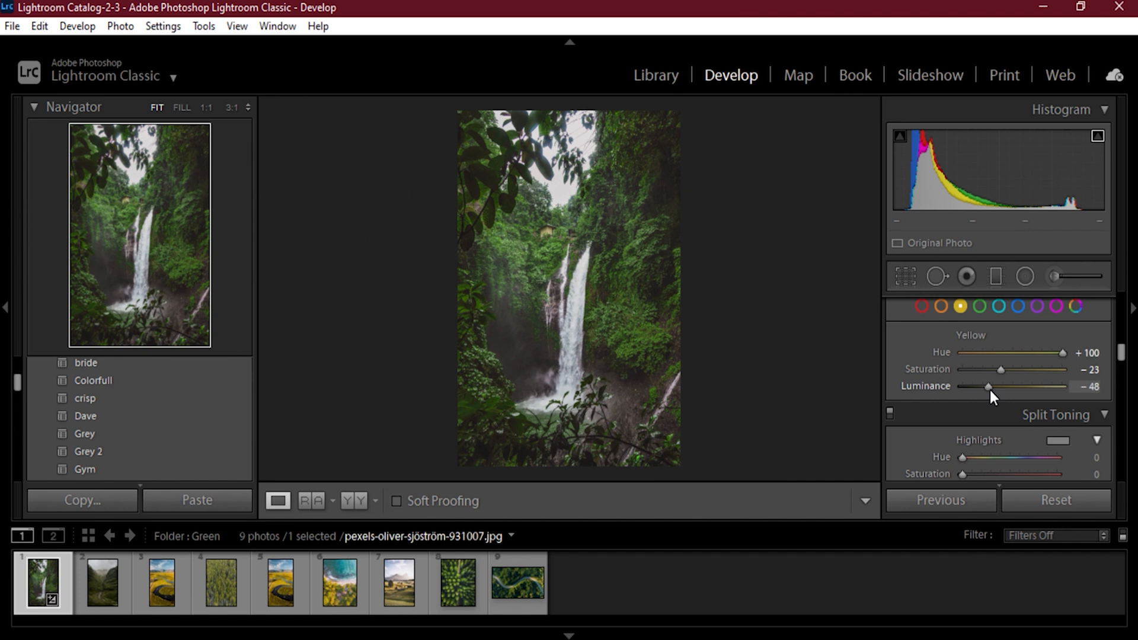
pyautogui.moveTo(989, 390); pyautogui.dragTo(988, 389)
# - Set the green range's hue to +20 and saturation to -72, and raise its luminance
pyautogui.click(981, 307)
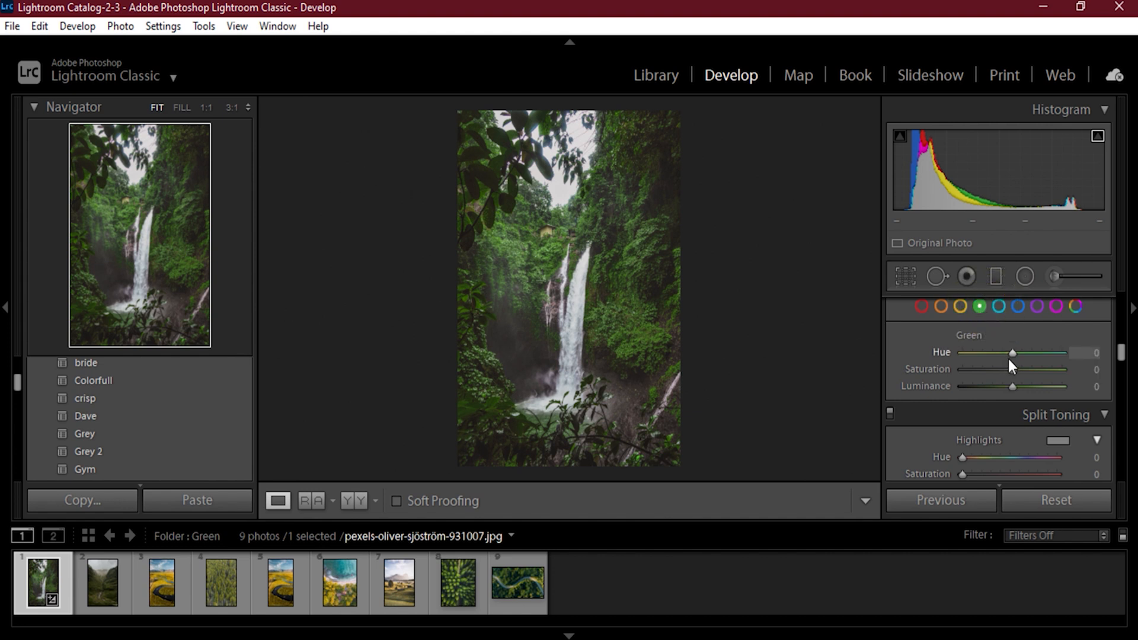
pyautogui.moveTo(1013, 351); pyautogui.dragTo(1021, 353)
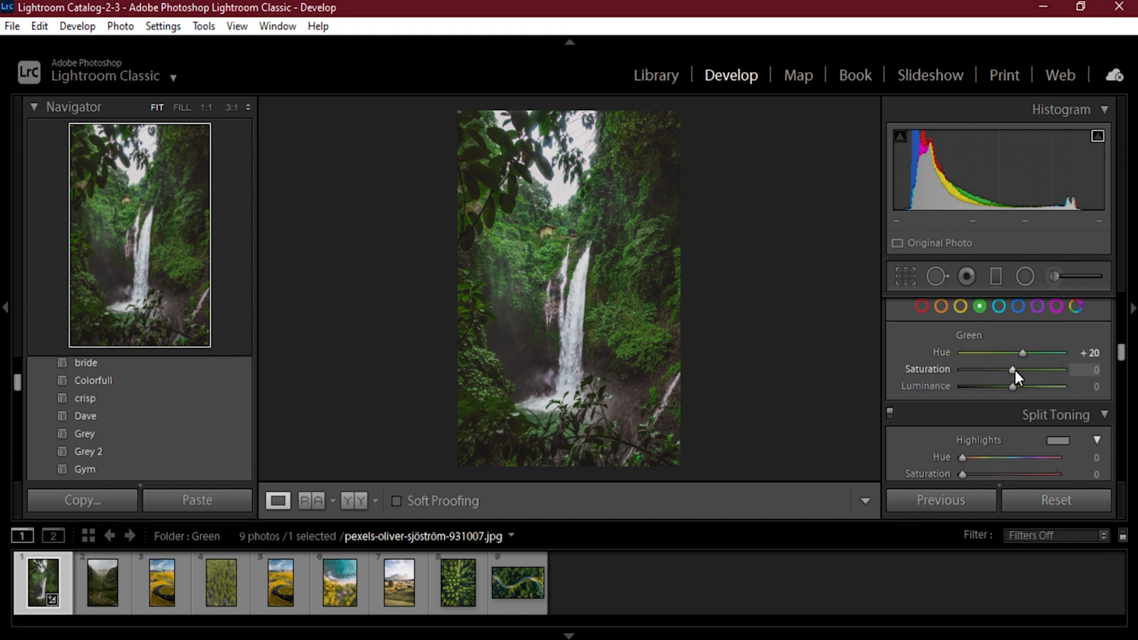
pyautogui.moveTo(1013, 371); pyautogui.dragTo(1034, 387)
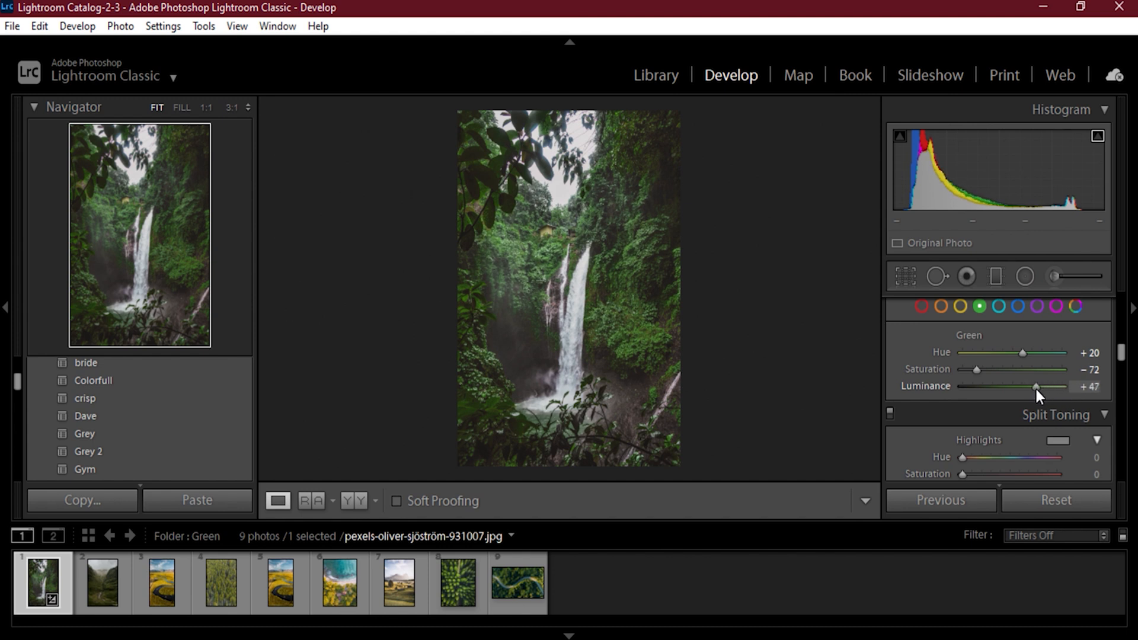
pyautogui.click(1034, 386)
pyautogui.moveTo(1035, 388); pyautogui.dragTo(1044, 389)
pyautogui.click(994, 312)
pyautogui.click(1023, 305)
pyautogui.click(1036, 307)
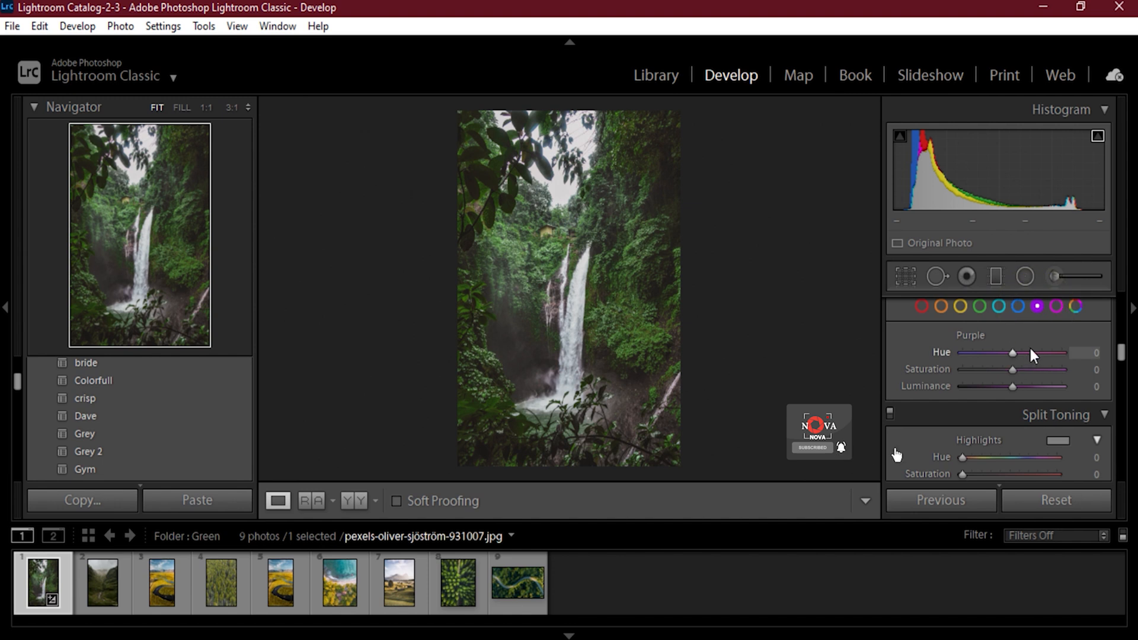
pyautogui.click(1056, 305)
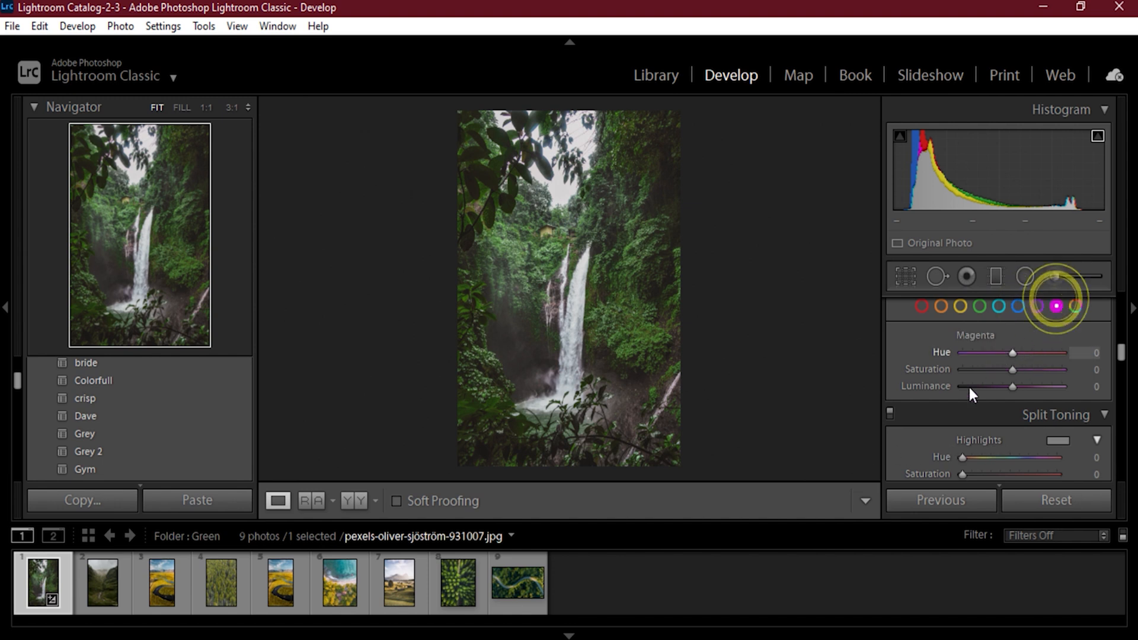
# - Split-tone the shadows with hue 174 and saturation 14
pyautogui.scroll(-1, 925, 422)
pyautogui.scroll(-1, 926, 420)
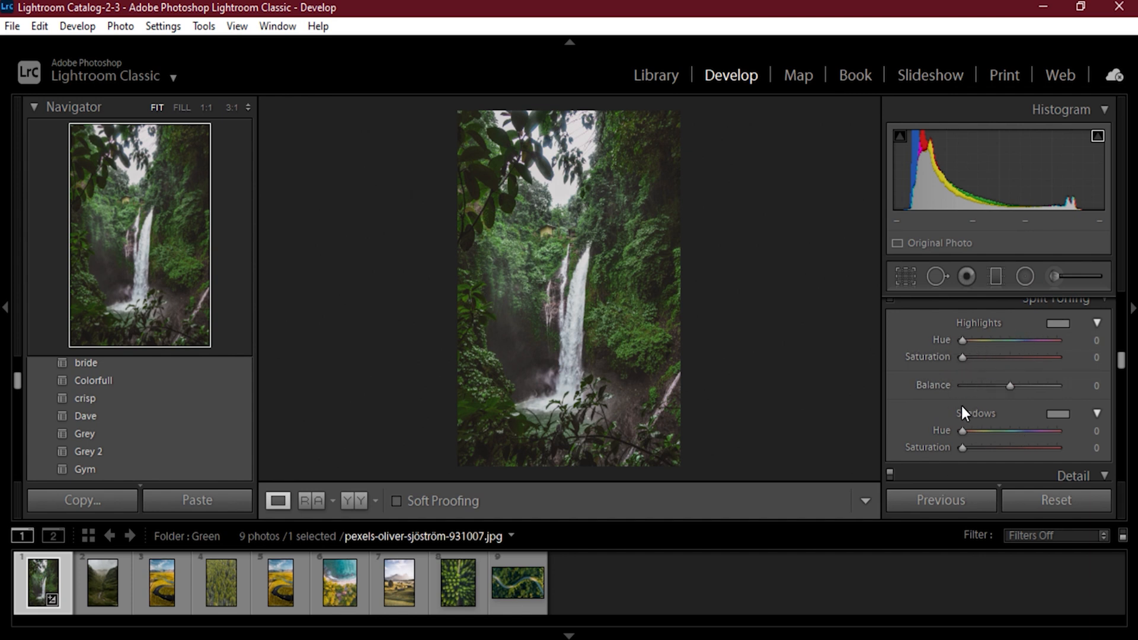
pyautogui.scroll(-1, 961, 406)
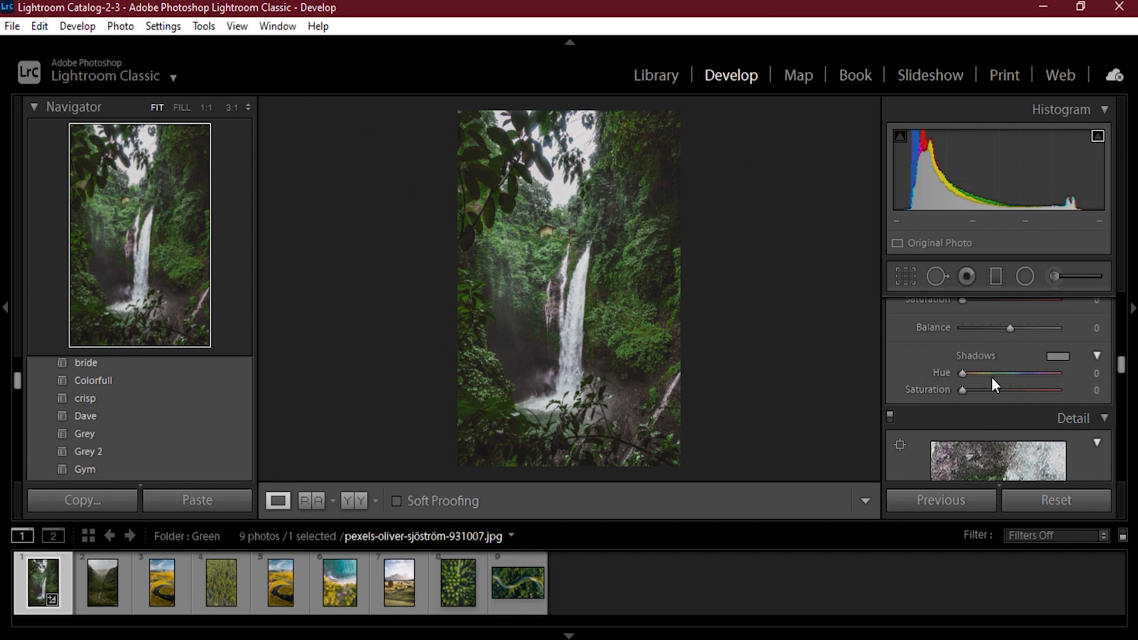
pyautogui.moveTo(962, 373); pyautogui.dragTo(1008, 372)
pyautogui.moveTo(1008, 372); pyautogui.dragTo(976, 390)
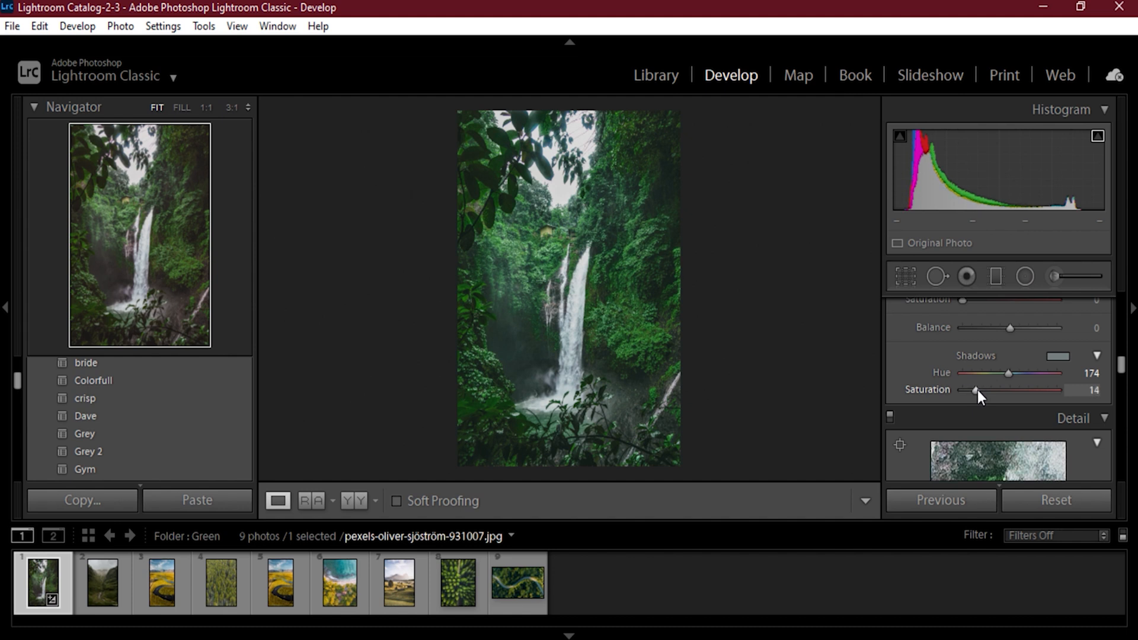
# - Add a Highlight Priority post-crop vignette with an amount of -14
pyautogui.scroll(-3, 919, 420)
pyautogui.scroll(-2, 922, 424)
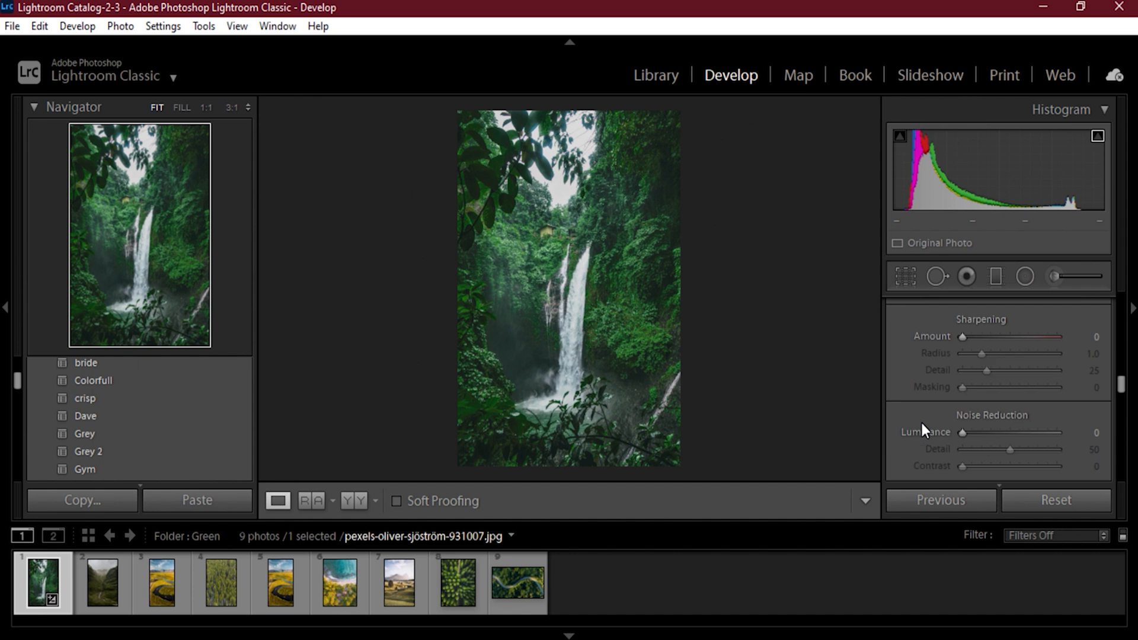
pyautogui.scroll(-5, 919, 420)
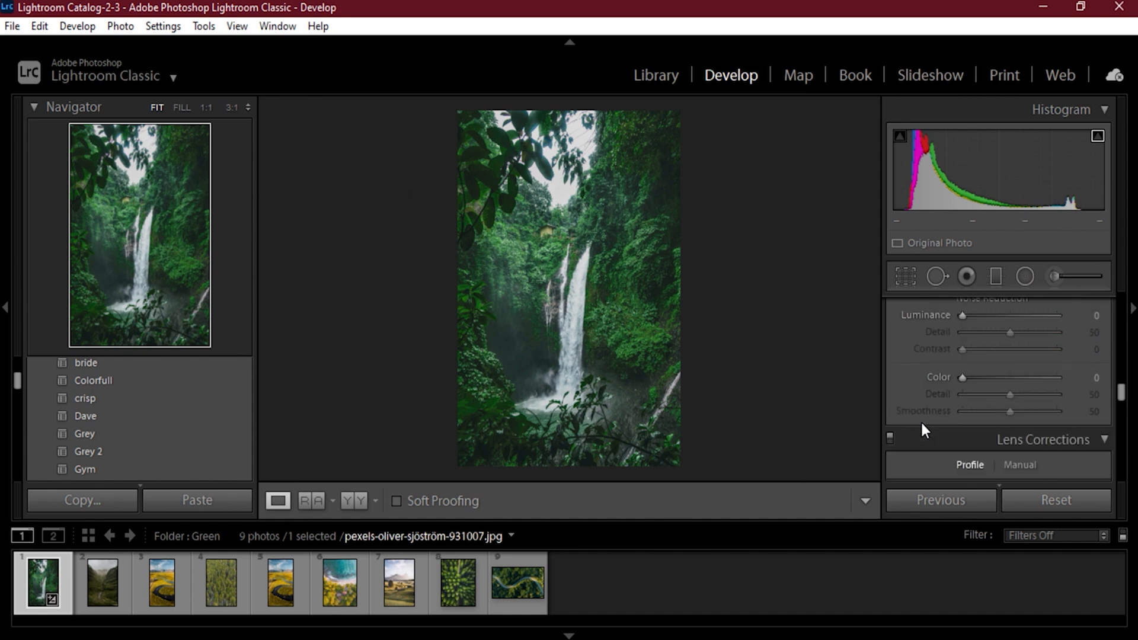
pyautogui.scroll(-6, 919, 421)
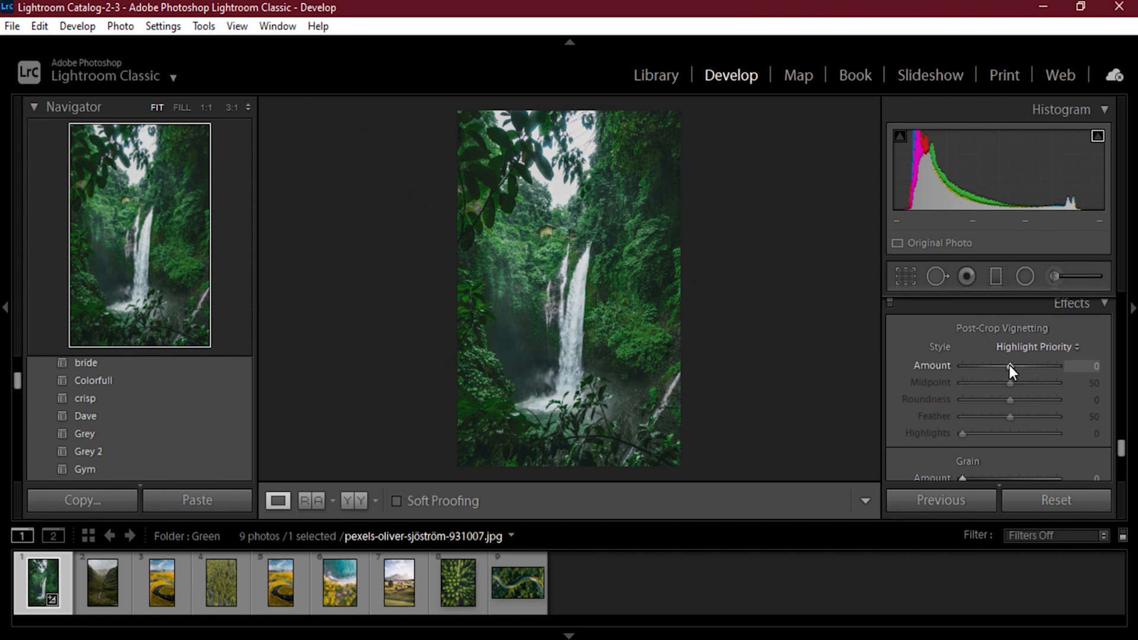
pyautogui.moveTo(1008, 365); pyautogui.dragTo(1002, 367)
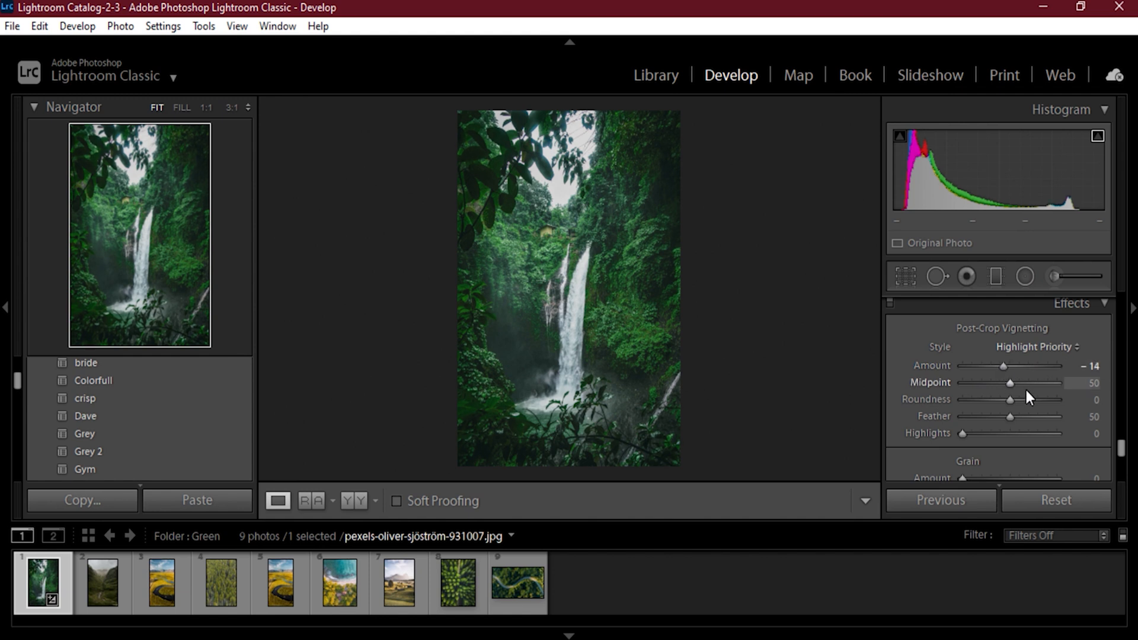
# - Set the post-crop vignette's midpoint to 14, roundness to -54 and feather to 42
pyautogui.moveTo(1010, 382); pyautogui.dragTo(980, 387)
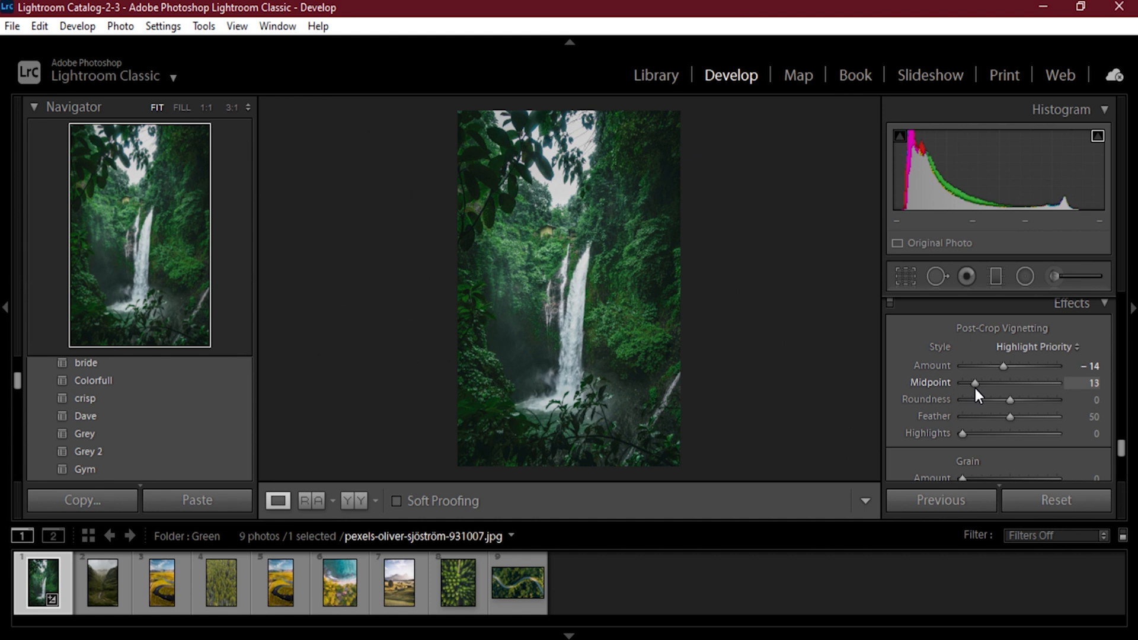
pyautogui.moveTo(974, 389); pyautogui.dragTo(975, 390)
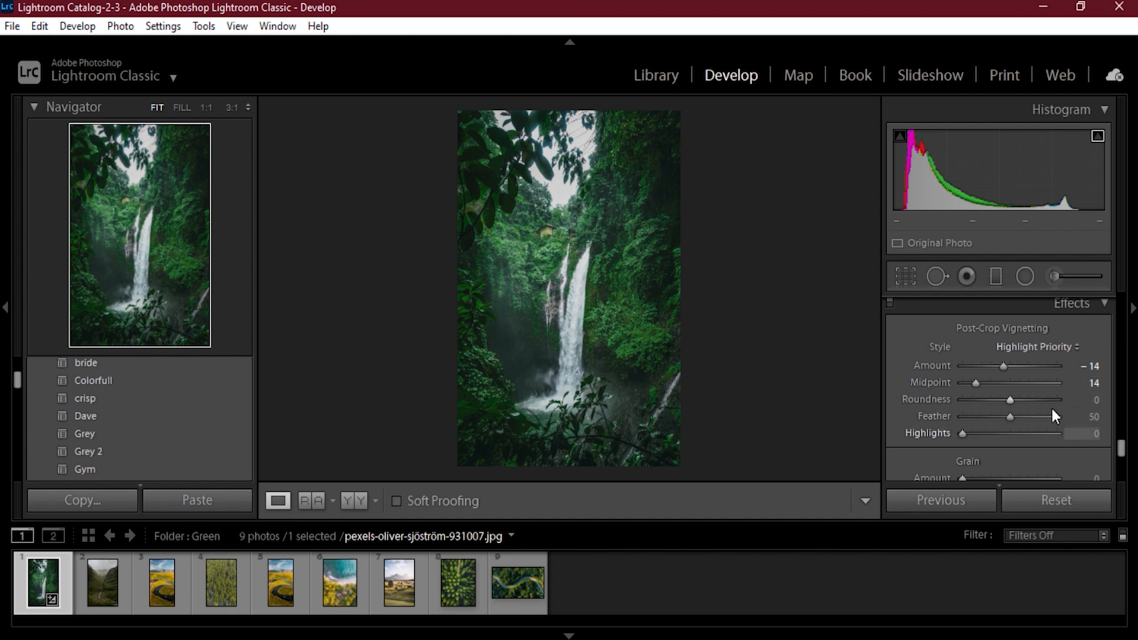
pyautogui.moveTo(1008, 400); pyautogui.dragTo(981, 411)
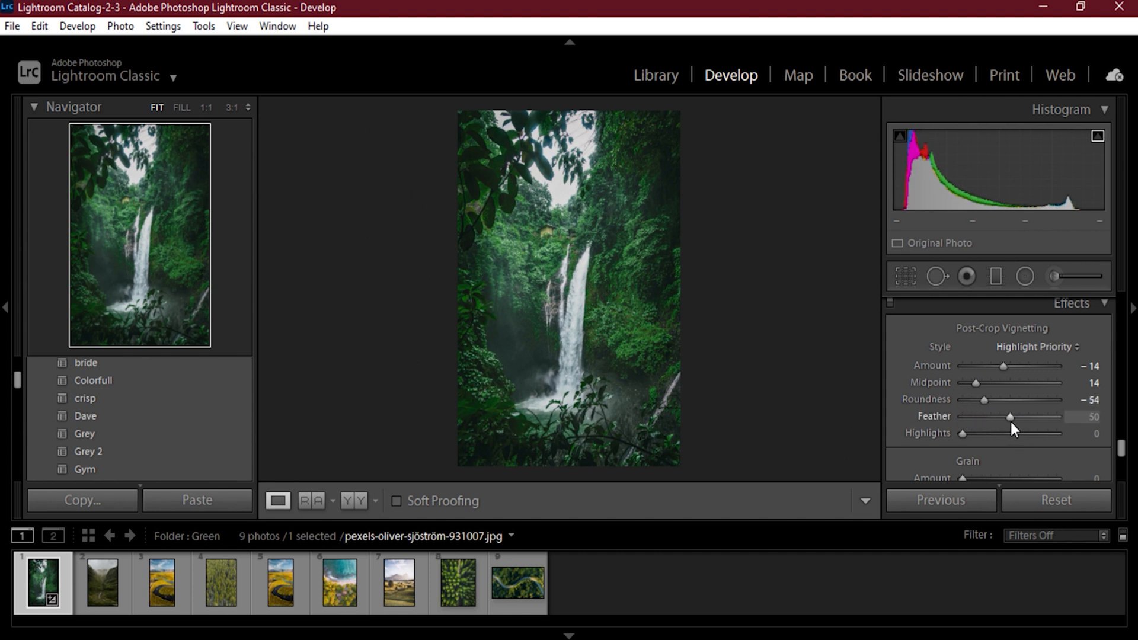
pyautogui.moveTo(1009, 419)
pyautogui.mouseDown()
pyautogui.moveTo(1044, 414)
pyautogui.moveTo(1000, 418)
pyautogui.mouseUp()
# - Calibrate the shadows tint to -26 and the red primary to hue +30 and saturation -23
pyautogui.scroll(-5, 975, 431)
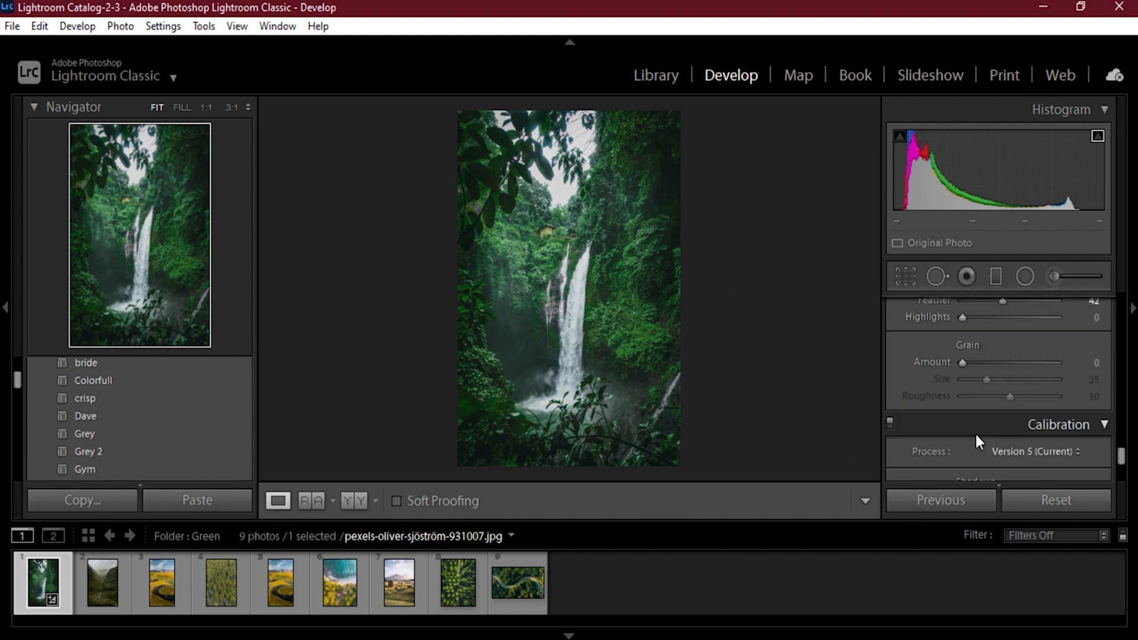
pyautogui.scroll(-3, 975, 435)
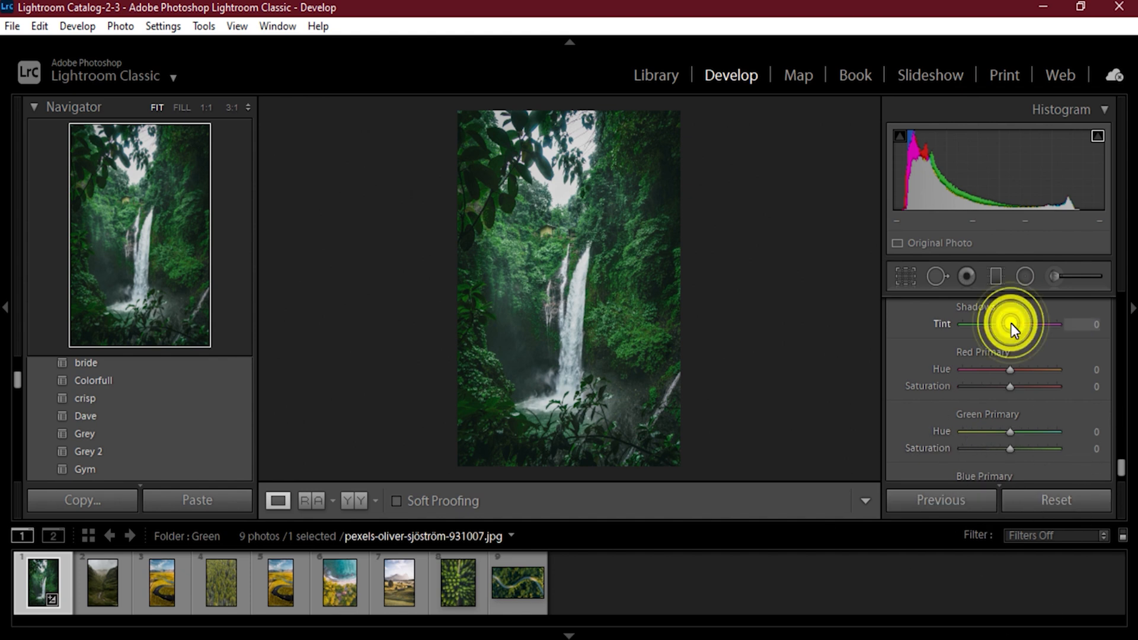
pyautogui.moveTo(1010, 323); pyautogui.dragTo(998, 324)
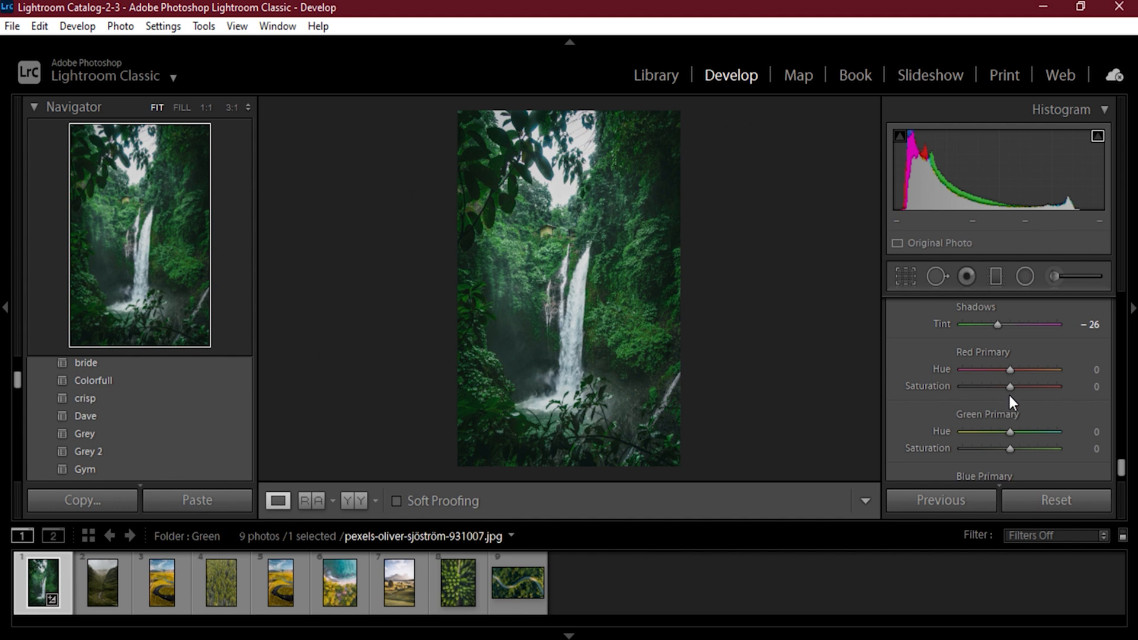
pyautogui.moveTo(1012, 371)
pyautogui.mouseDown()
pyautogui.moveTo(1028, 370)
pyautogui.moveTo(998, 388)
pyautogui.mouseUp()
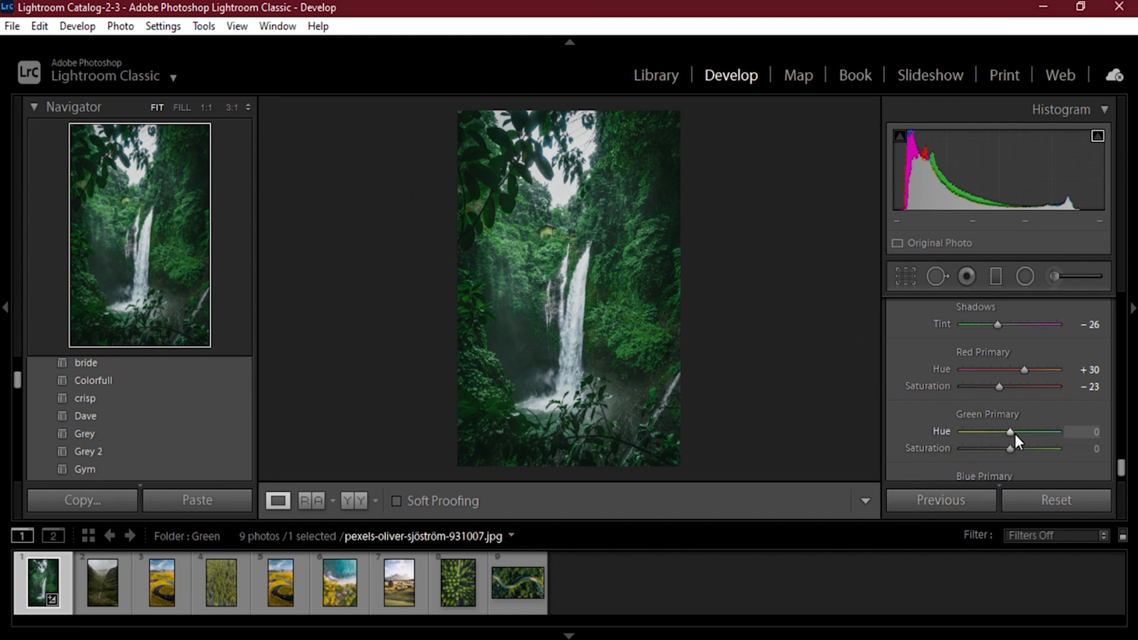
# - Set the green primary's calibration hue to -44 and saturation to -4
pyautogui.moveTo(1010, 432); pyautogui.dragTo(987, 436)
pyautogui.moveTo(992, 438); pyautogui.dragTo(990, 439)
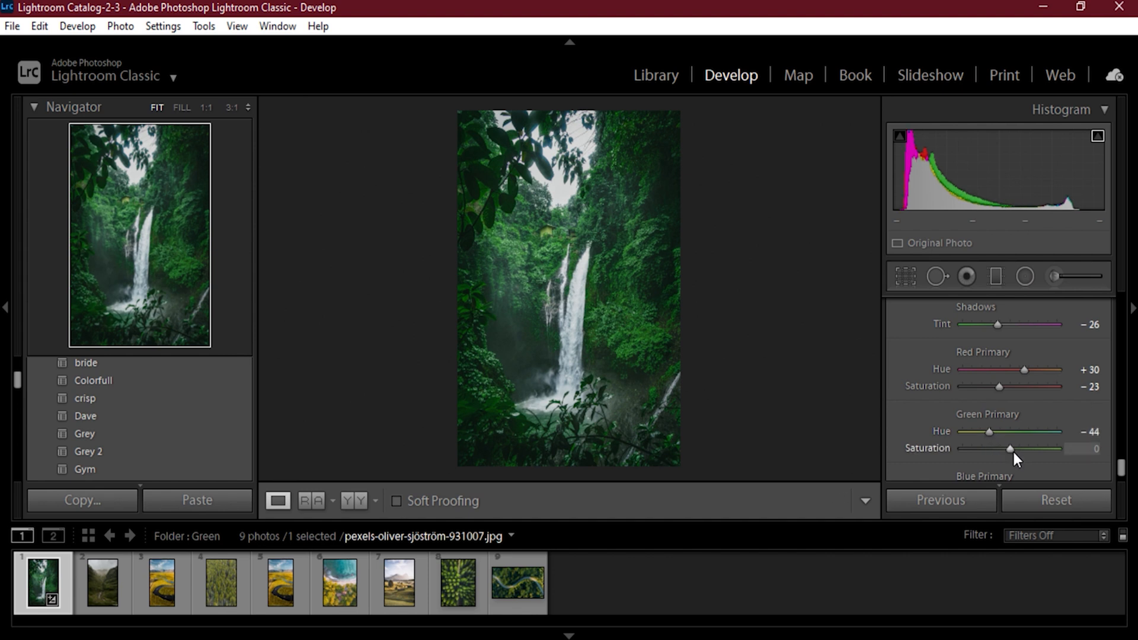
pyautogui.moveTo(1008, 446); pyautogui.dragTo(1006, 450)
# - Compare the waterfall photo before and after the edits side by side, and return to the single-photo view
pyautogui.scroll(-2, 933, 435)
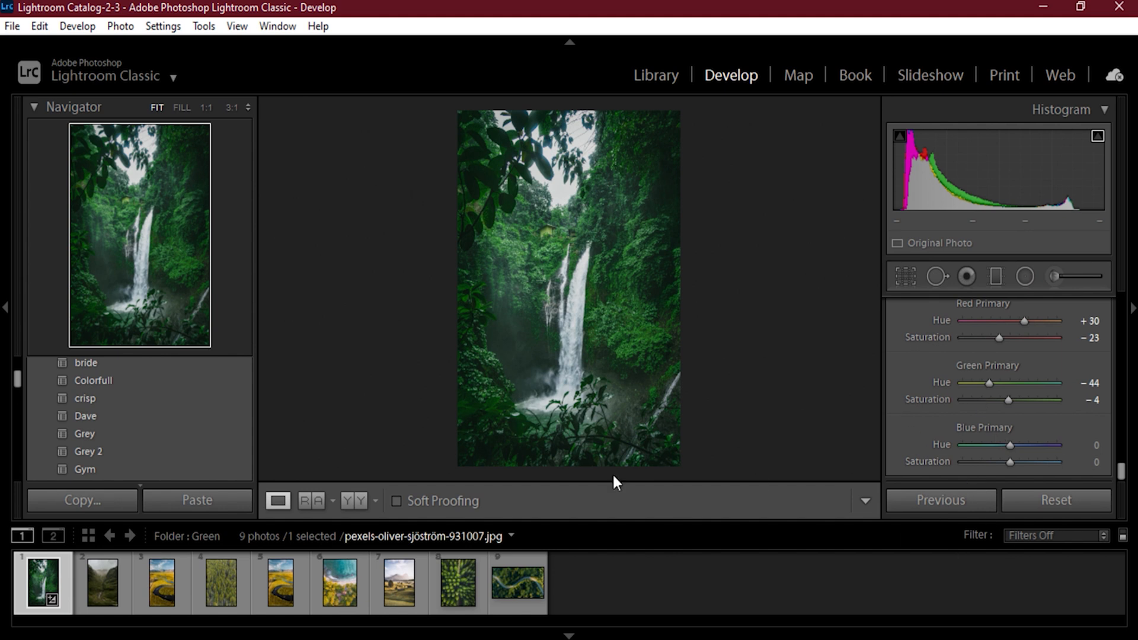
pyautogui.click(353, 507)
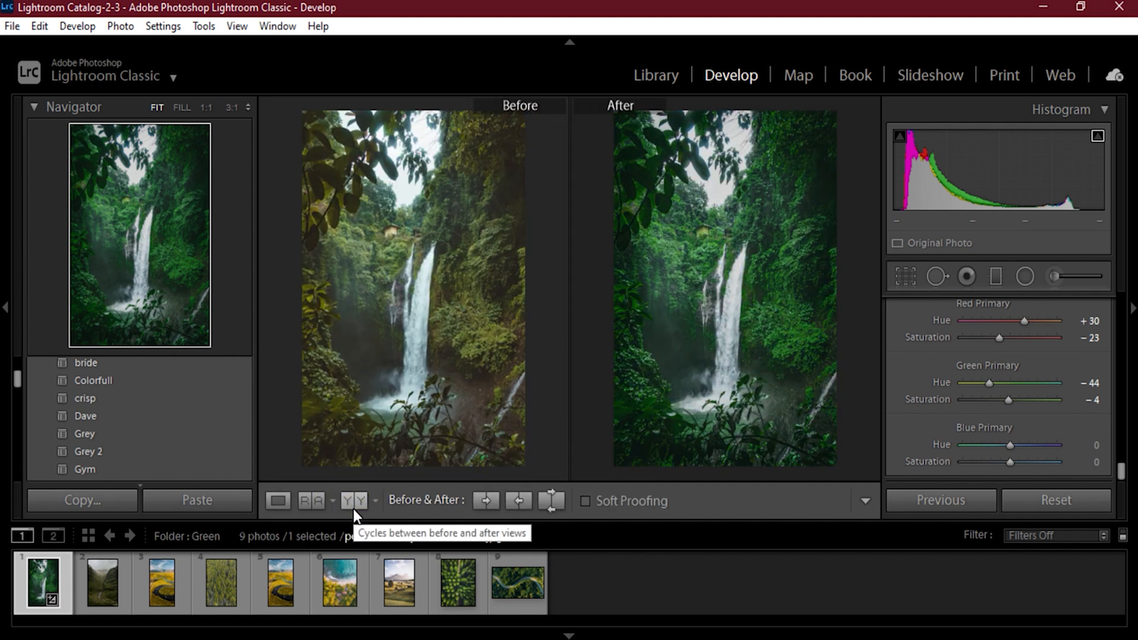
pyautogui.click(277, 500)
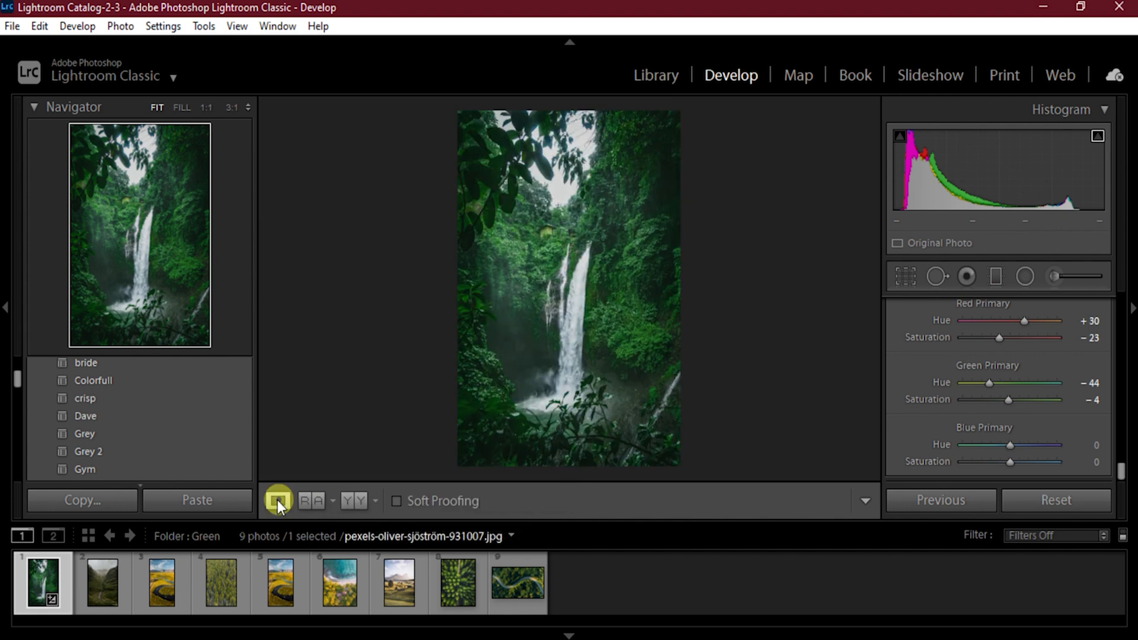
# - Save the current develop settings as a new preset named GREEN RANGER in the User Presets group
pyautogui.scroll(-5, 95, 442)
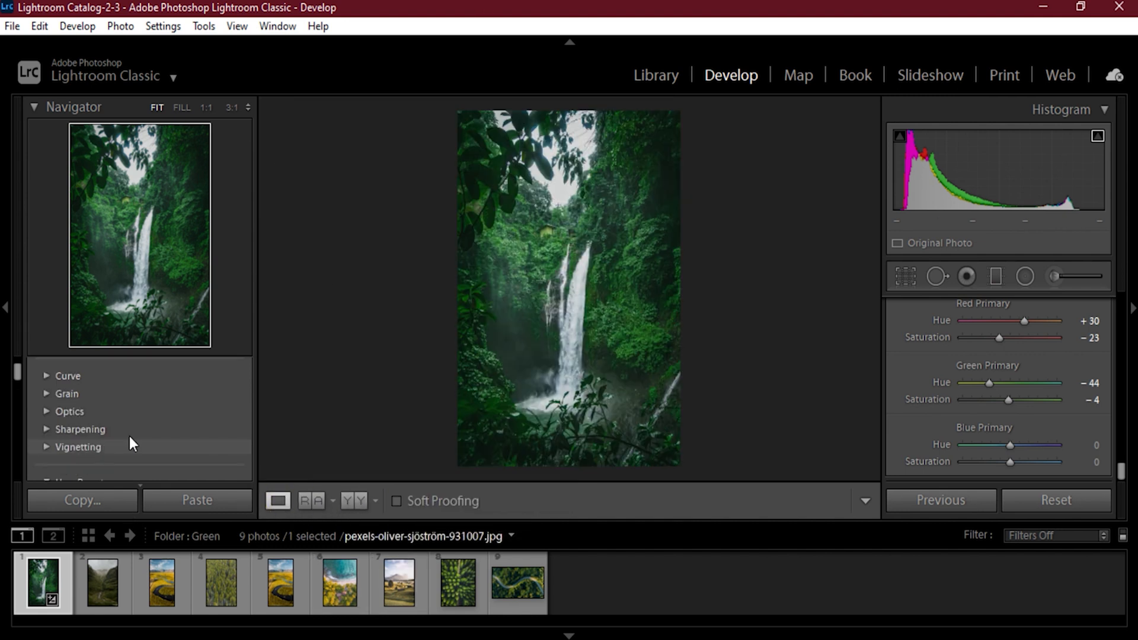
pyautogui.scroll(5, 140, 428)
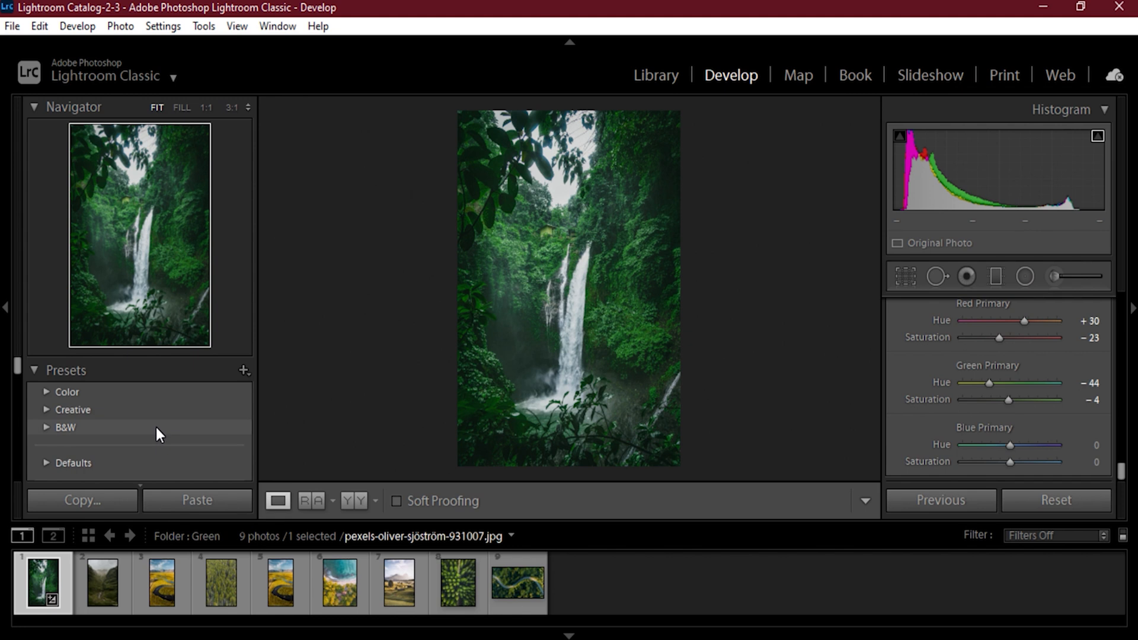
pyautogui.click(245, 371)
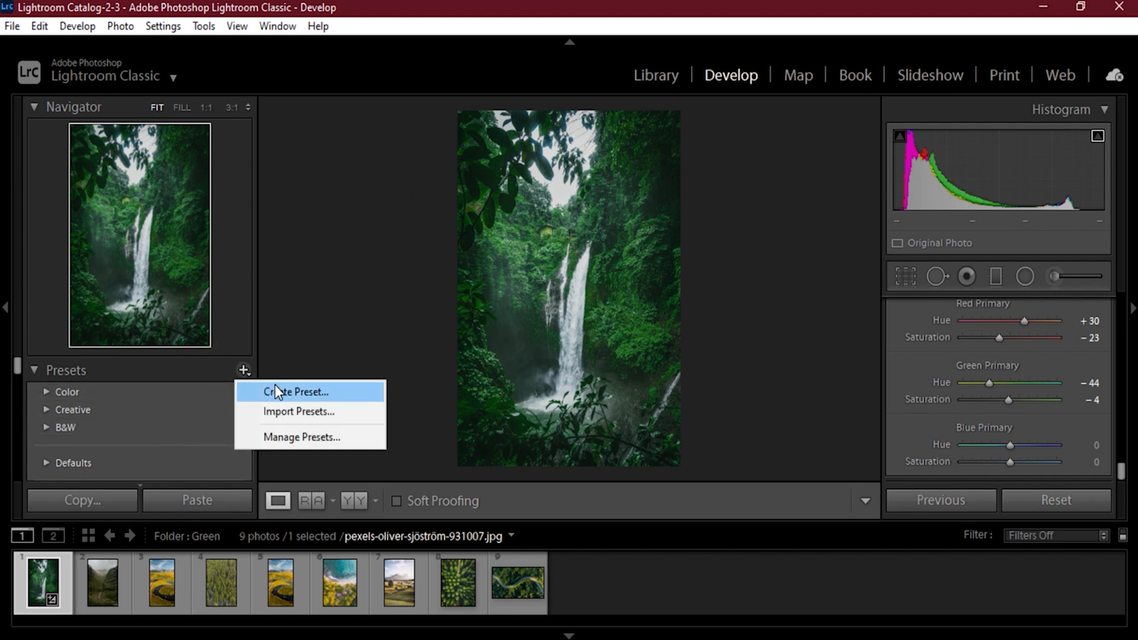
pyautogui.click(330, 391)
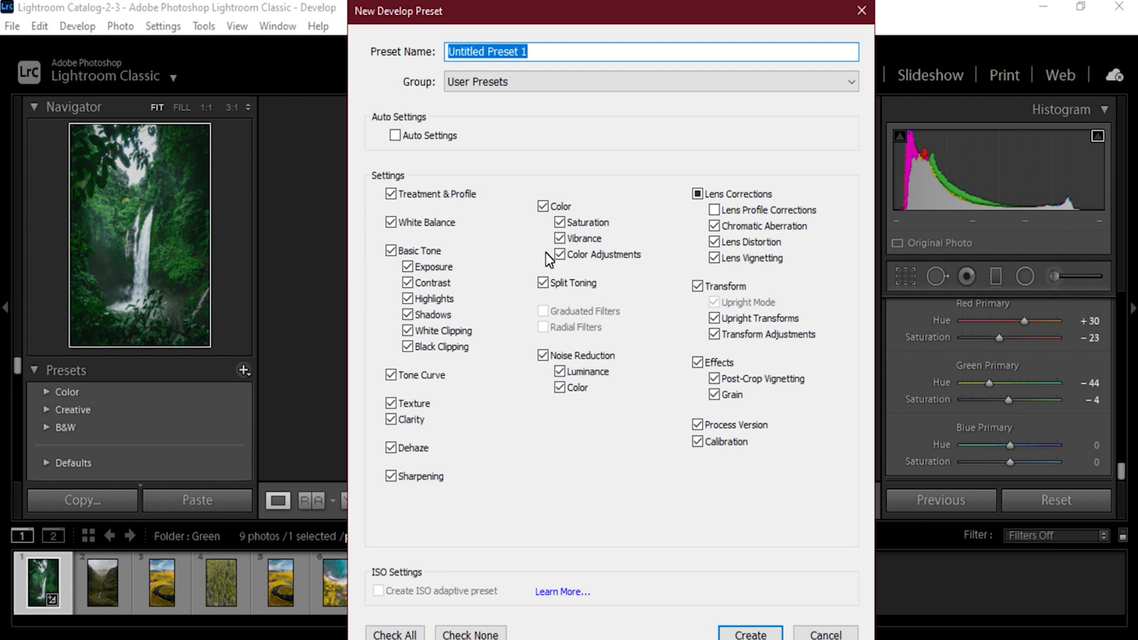
pyautogui.write('G')
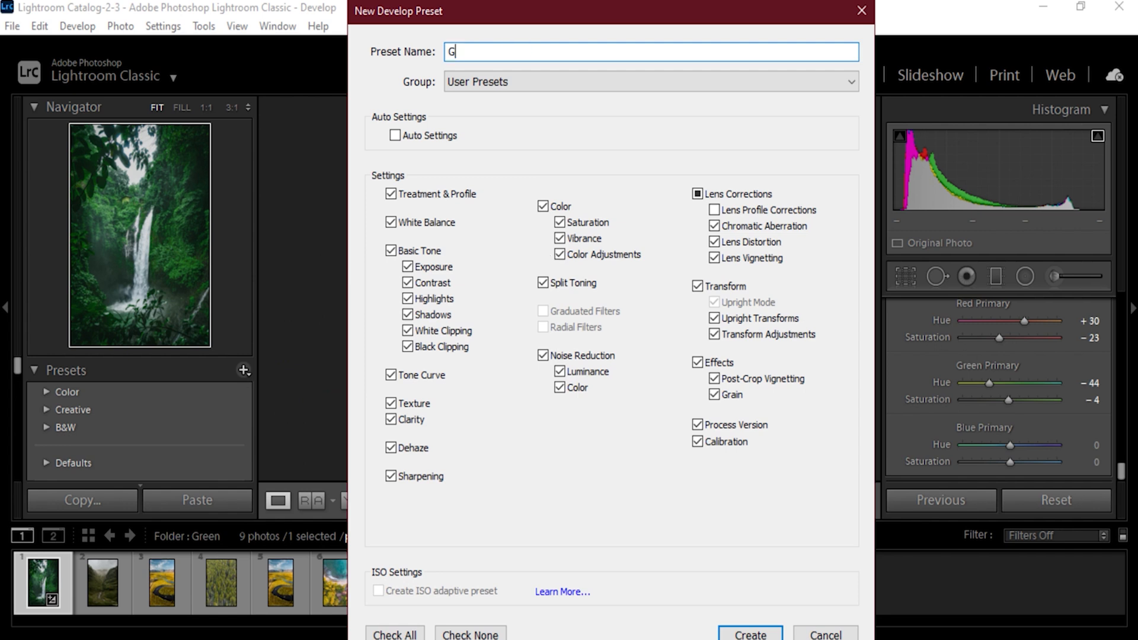
pyautogui.write('REEN RANGER')
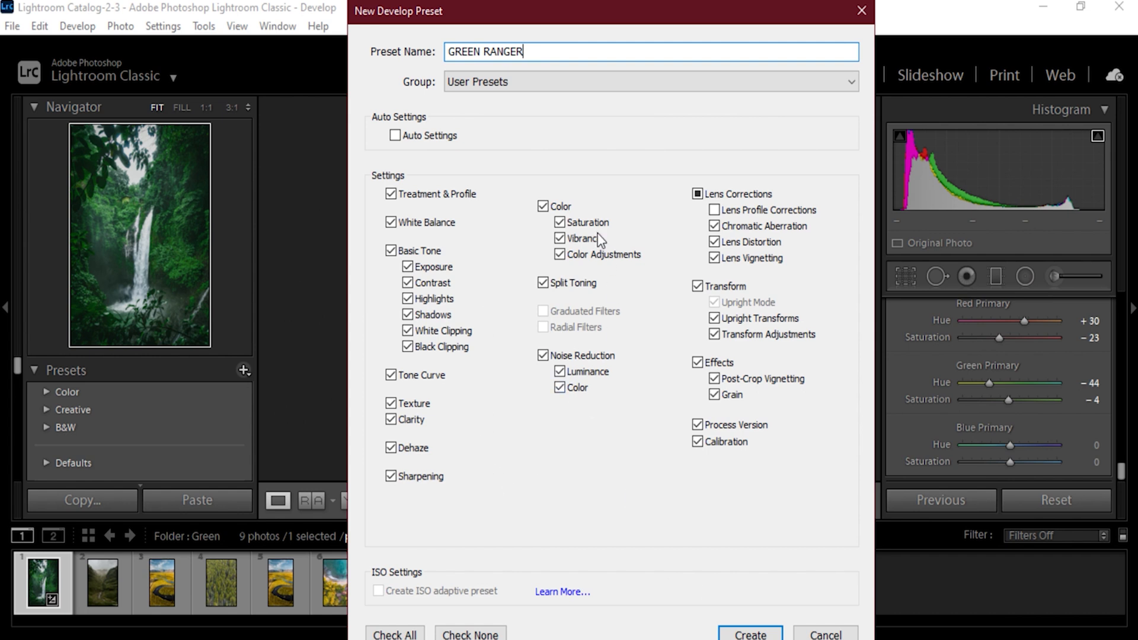
pyautogui.click(749, 634)
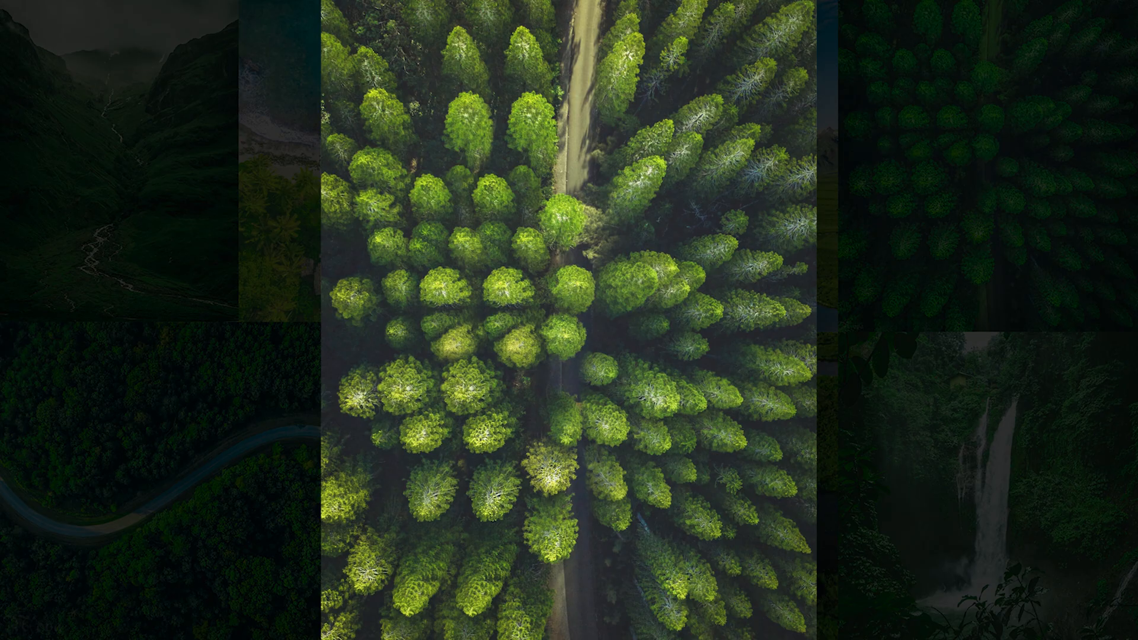